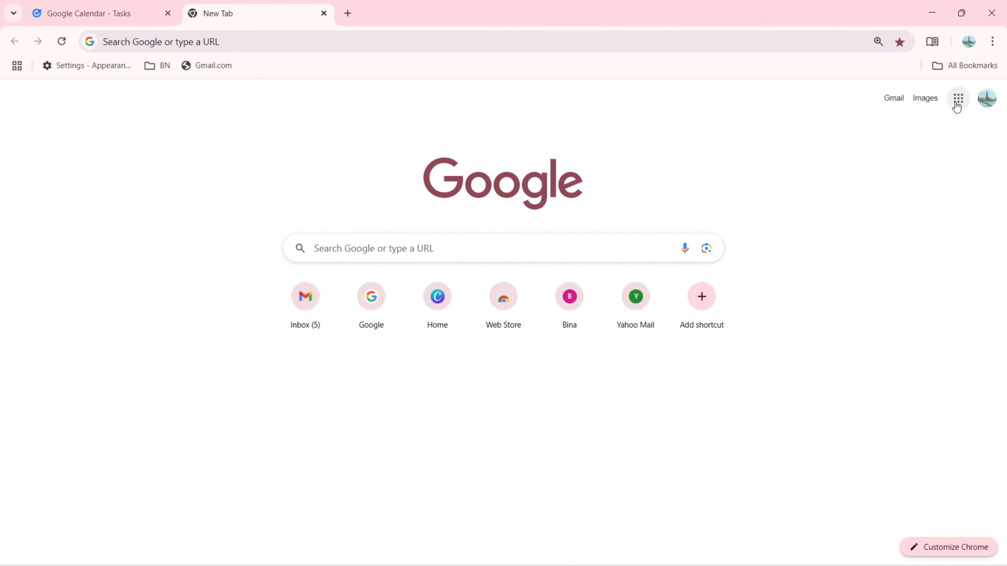
# Step: Go to the open Google Calendar tasks page and delete the FHG list
pyautogui.click(956, 101)
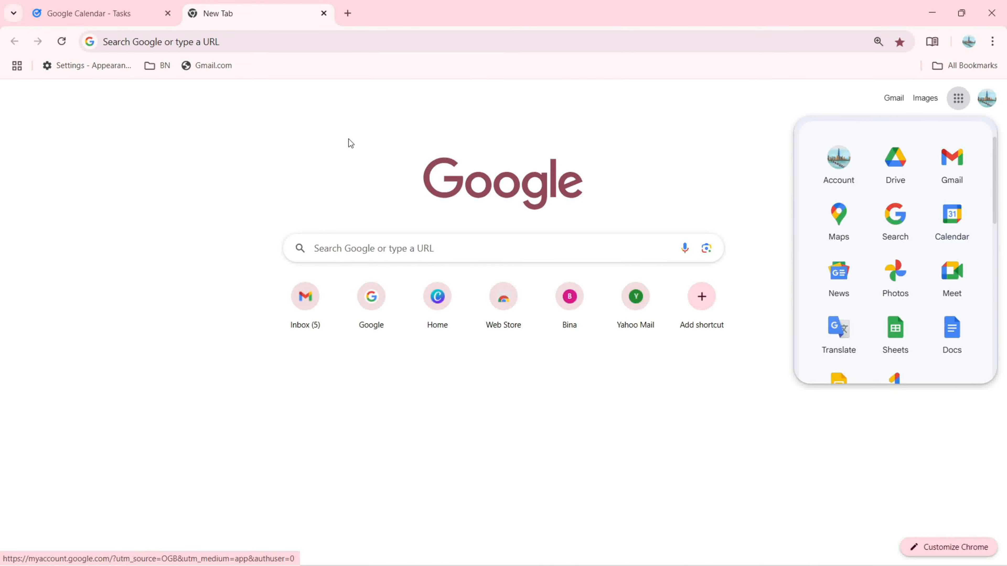
pyautogui.click(144, 9)
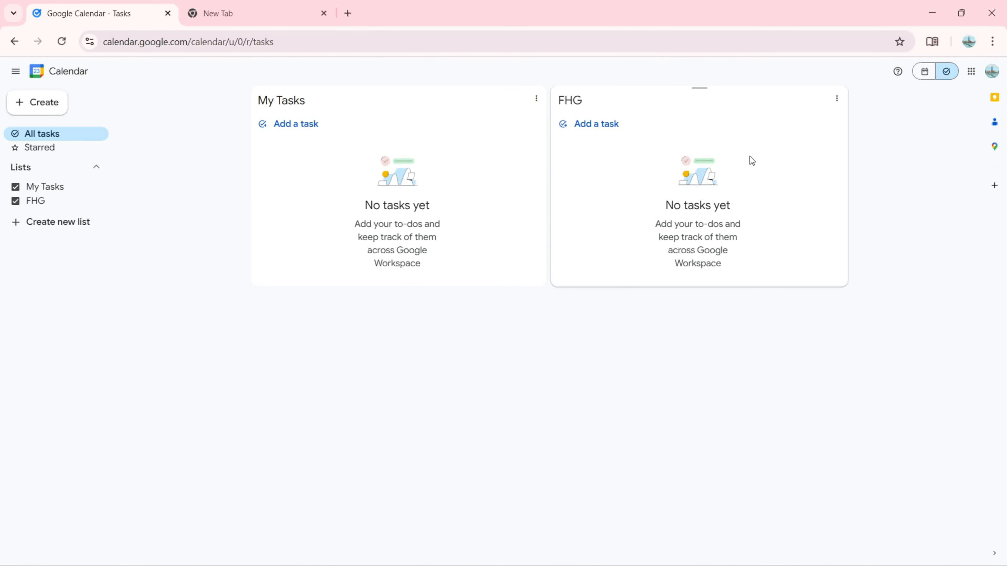
pyautogui.click(838, 99)
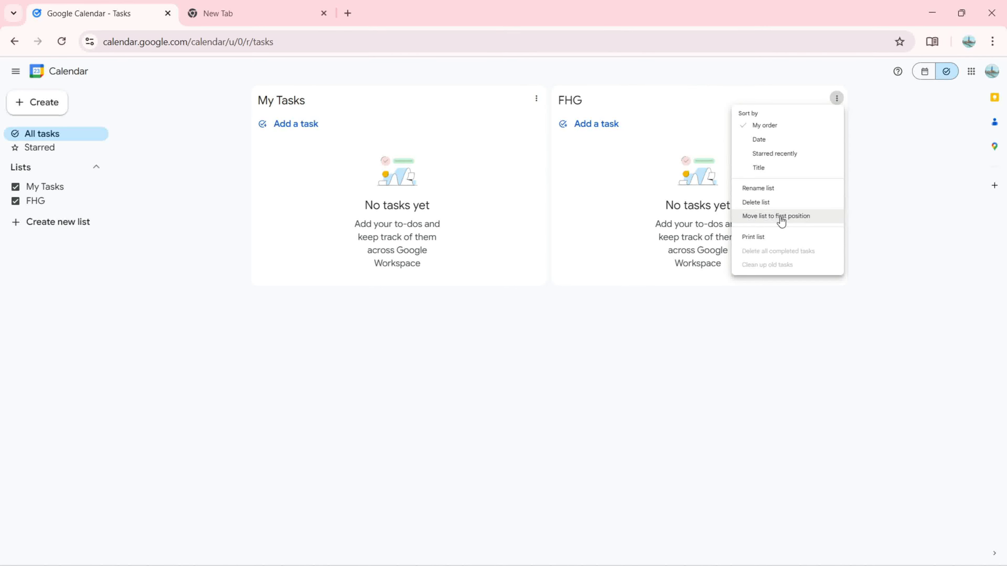
pyautogui.click(772, 203)
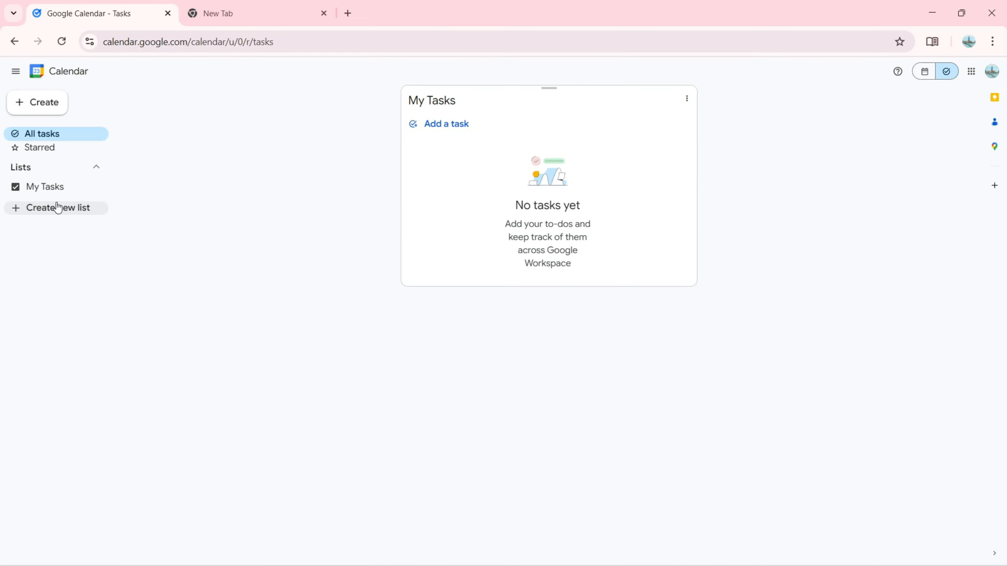
# Step: Hide the My Tasks list and show it again
pyautogui.click(16, 191)
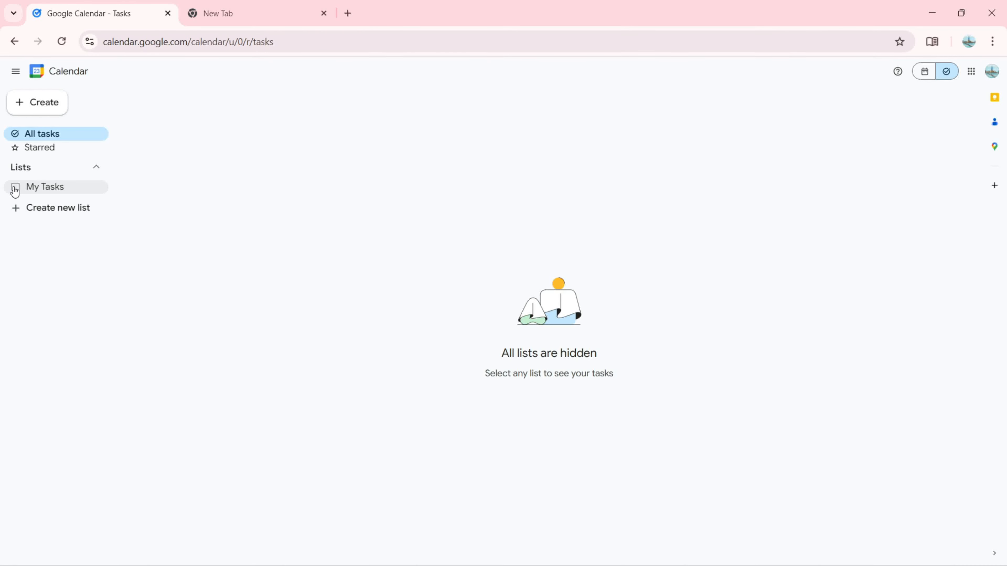
pyautogui.click(15, 191)
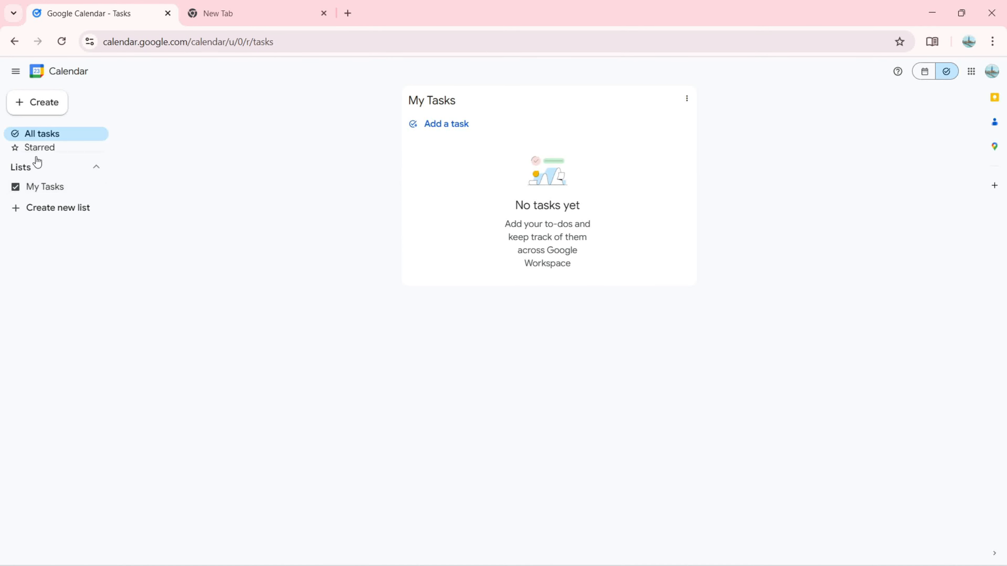
# Step: Start a new task titled DHK and set its date to March 25
pyautogui.click(25, 103)
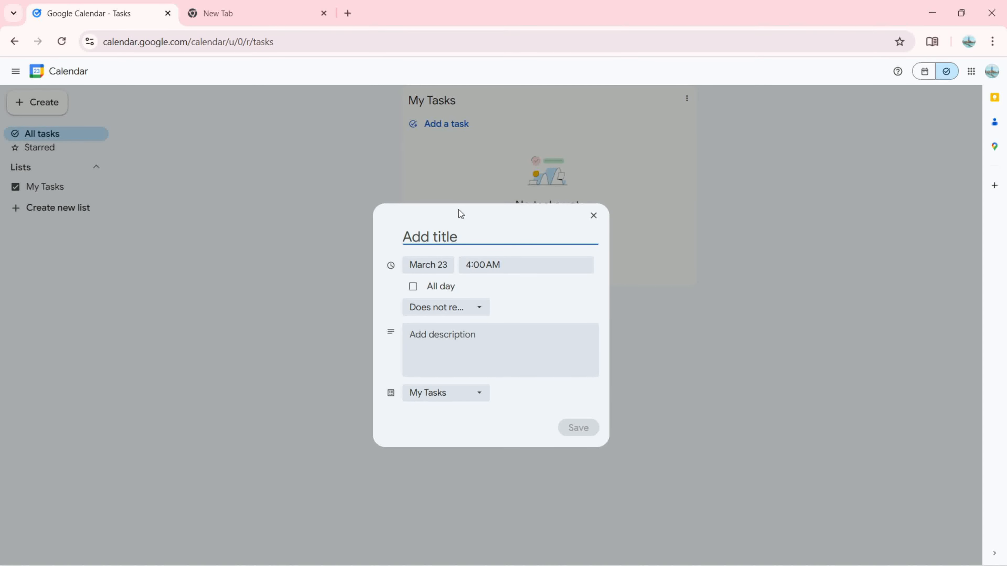
pyautogui.write('D')
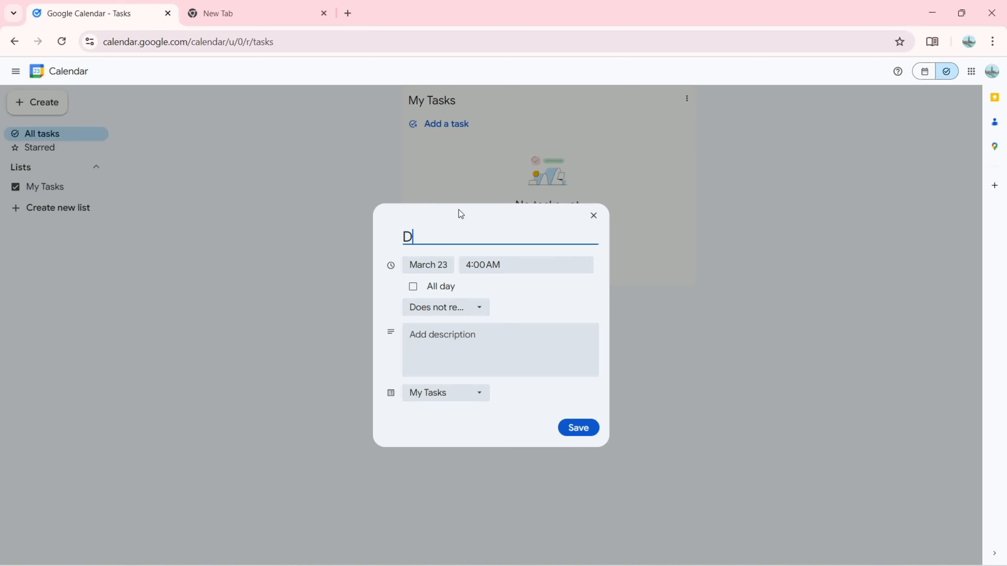
pyautogui.write('HK')
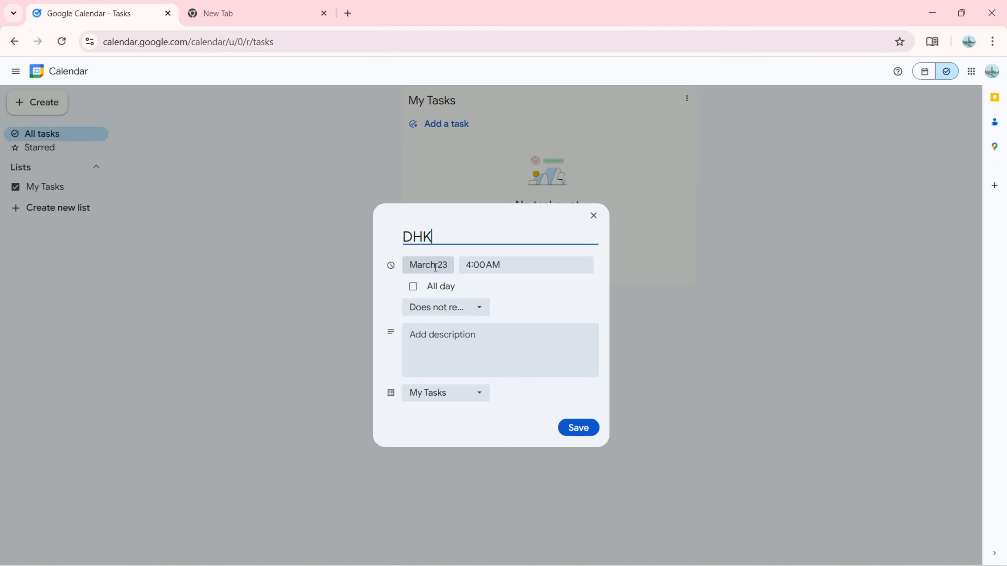
pyautogui.moveTo(440, 237); pyautogui.dragTo(352, 236)
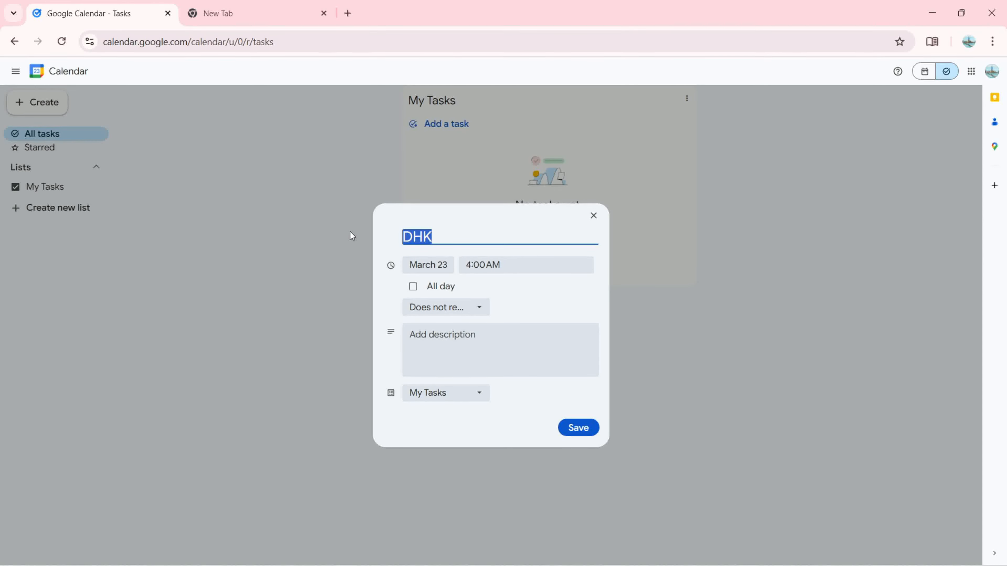
pyautogui.click(441, 265)
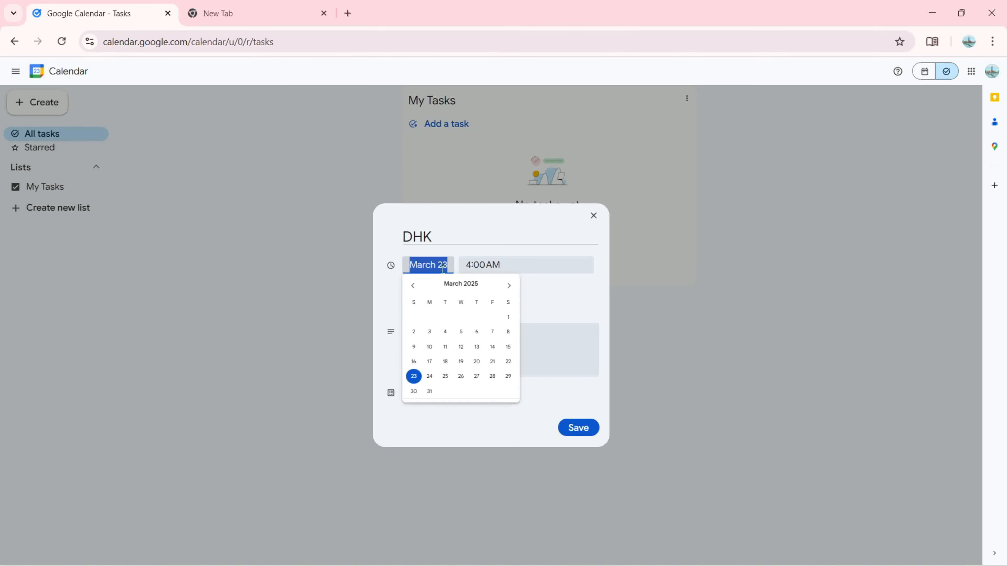
pyautogui.click(445, 376)
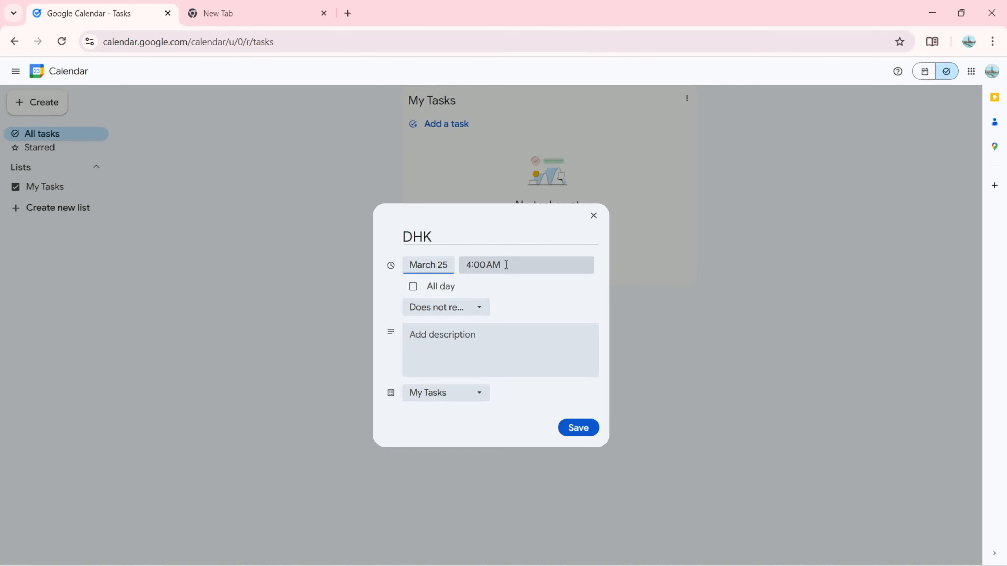
# Step: Make the DHK task all-day and set it to repeat monthly on day 23
pyautogui.click(412, 286)
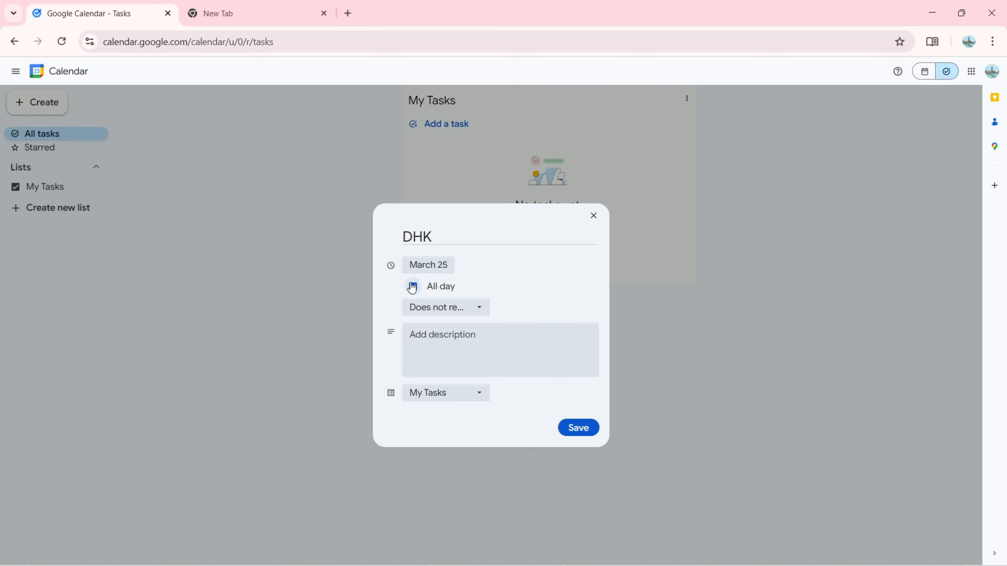
pyautogui.click(412, 287)
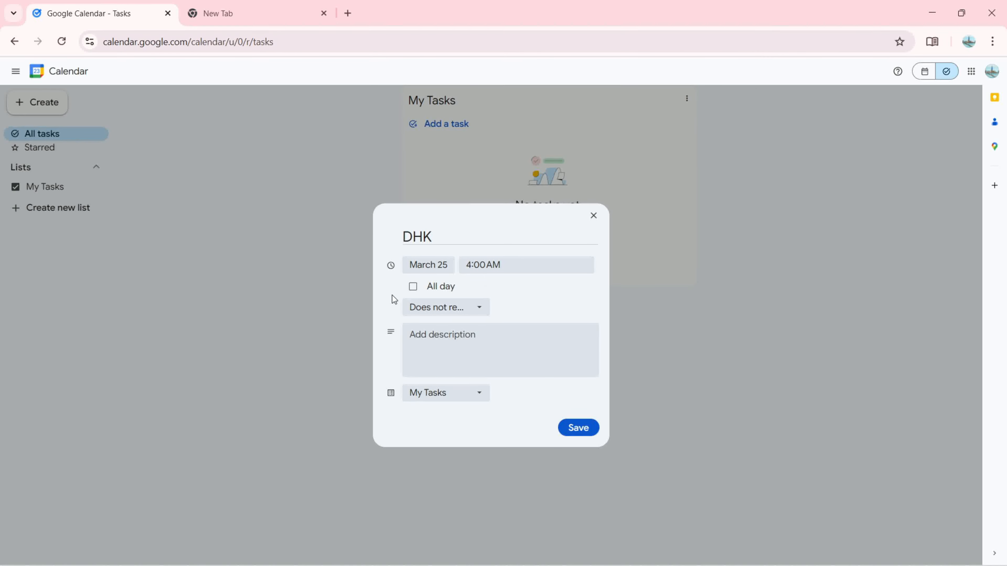
pyautogui.click(413, 287)
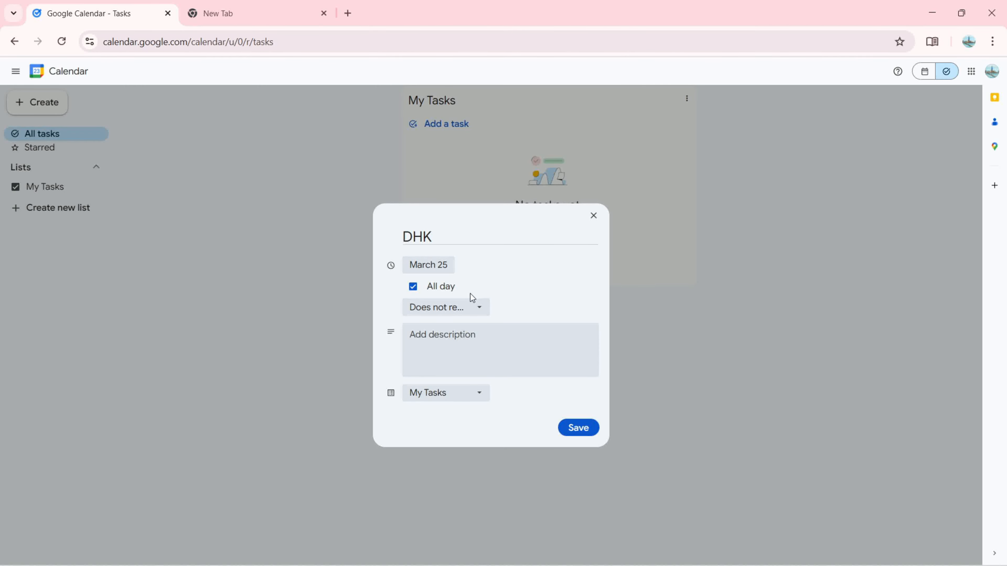
pyautogui.click(469, 308)
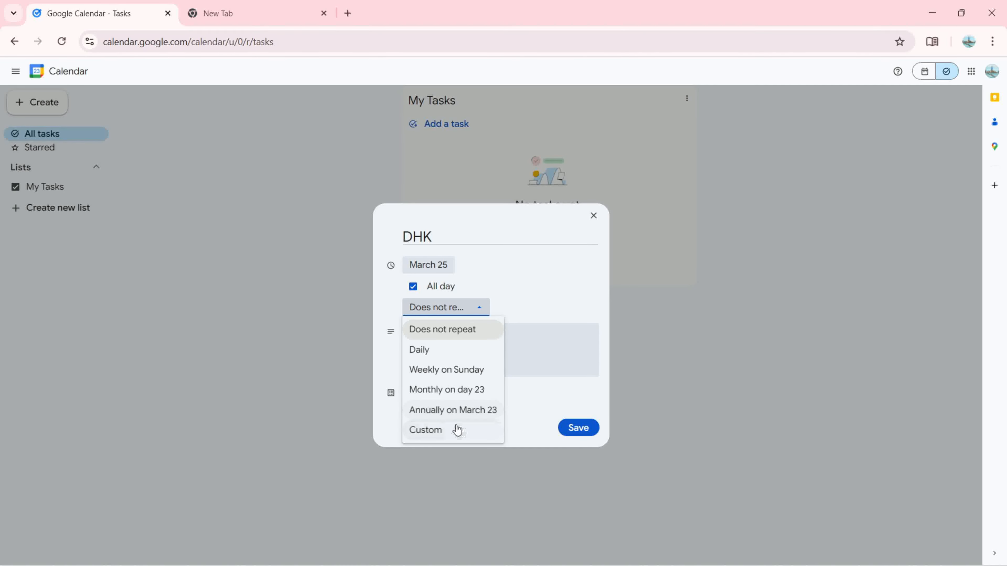
pyautogui.click(443, 389)
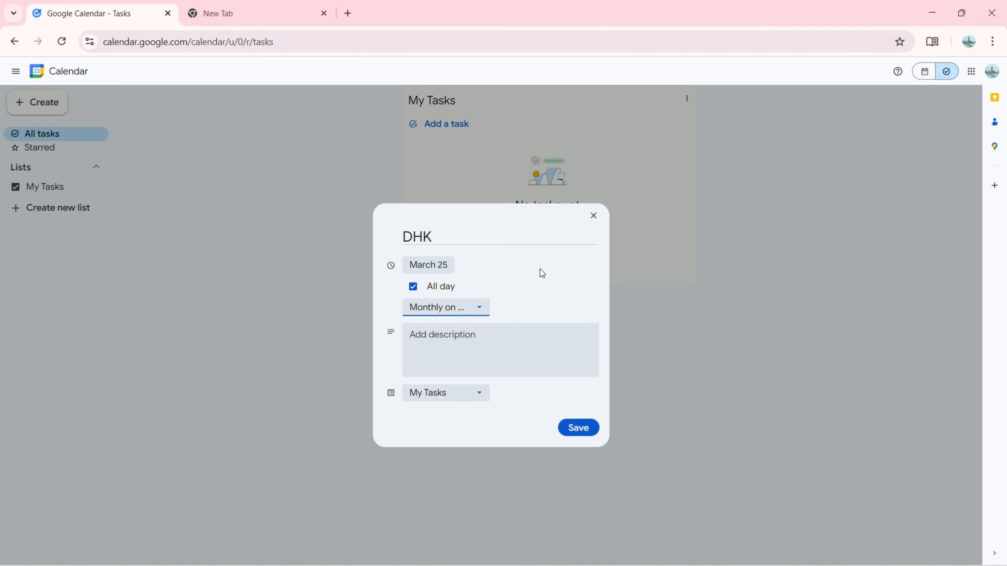
# Step: Add the description "Meeting" to the task and save it in the My Tasks list
pyautogui.click(473, 343)
pyautogui.write('Meeting')
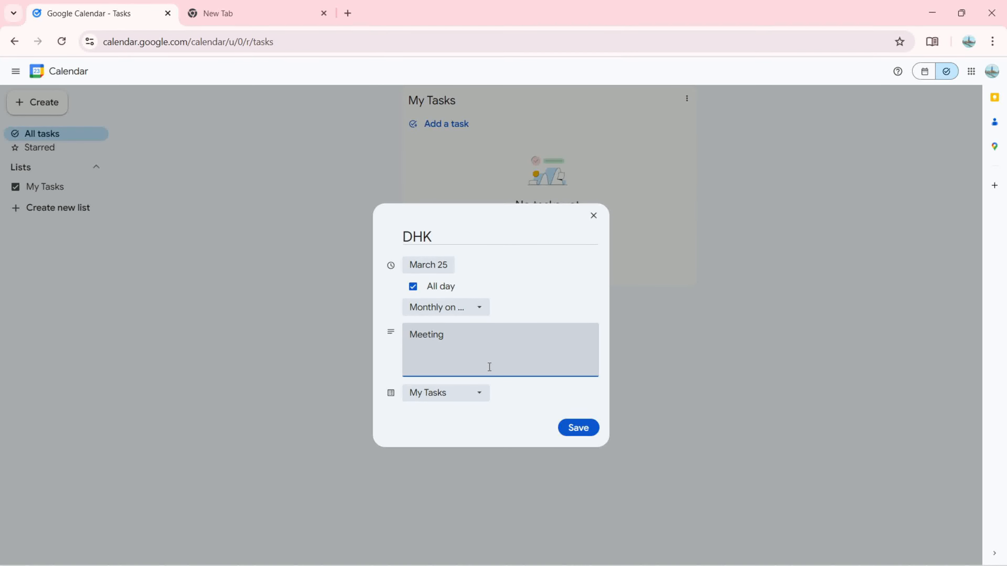
pyautogui.click(476, 394)
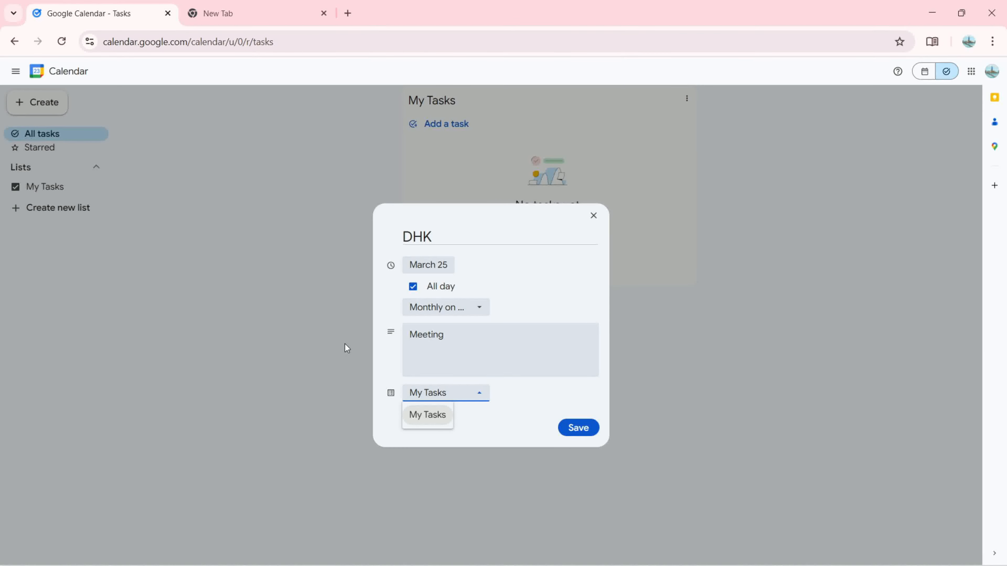
pyautogui.click(387, 362)
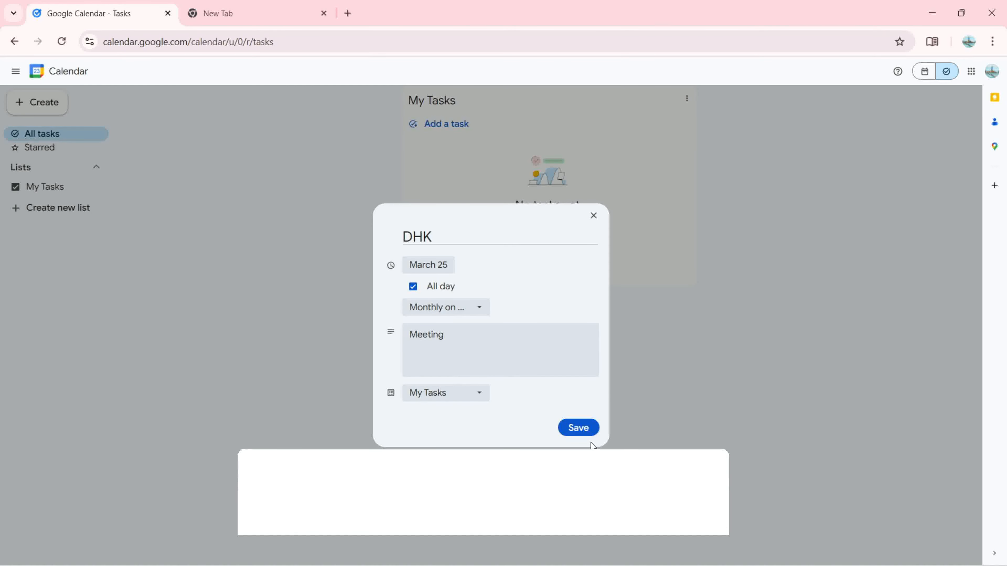
pyautogui.click(580, 428)
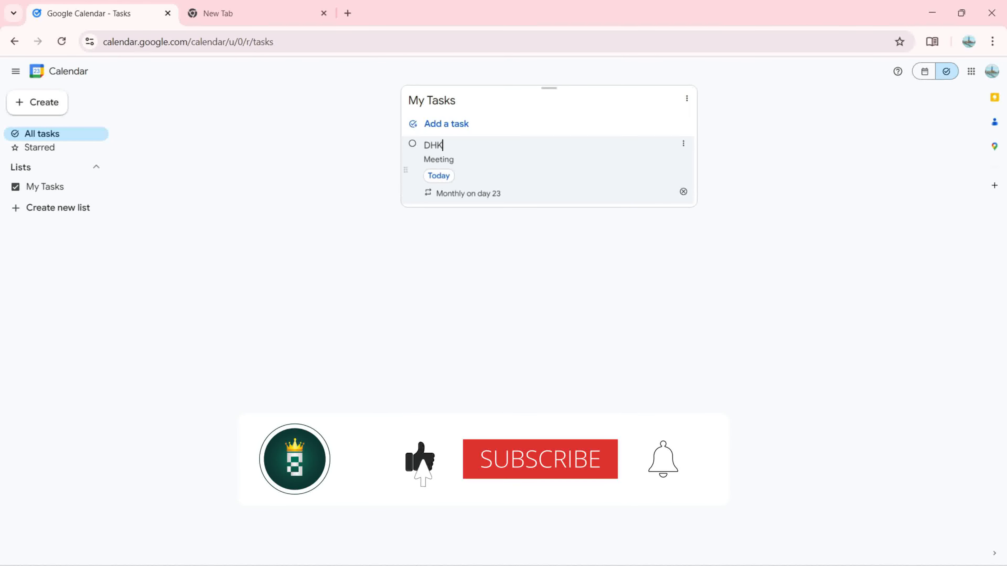
# Step: Try marking the DHK task as completed and restoring it from the completed tasks, twice
pyautogui.click(448, 147)
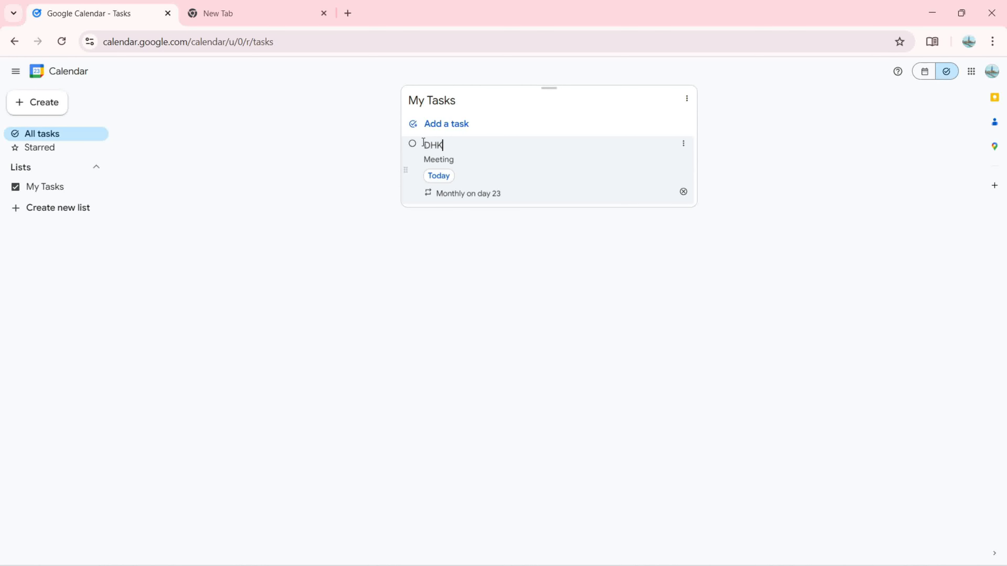
pyautogui.click(413, 144)
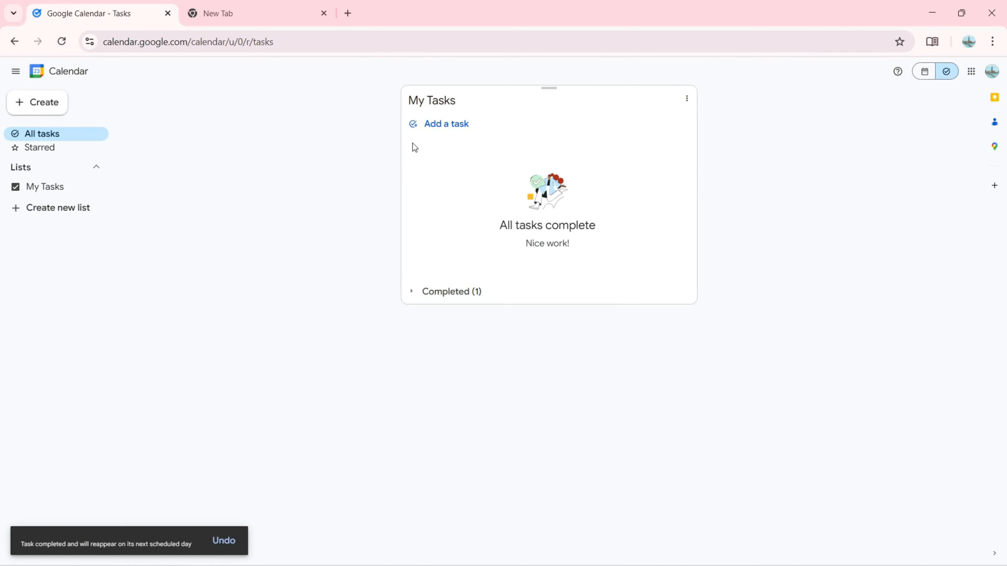
pyautogui.click(412, 294)
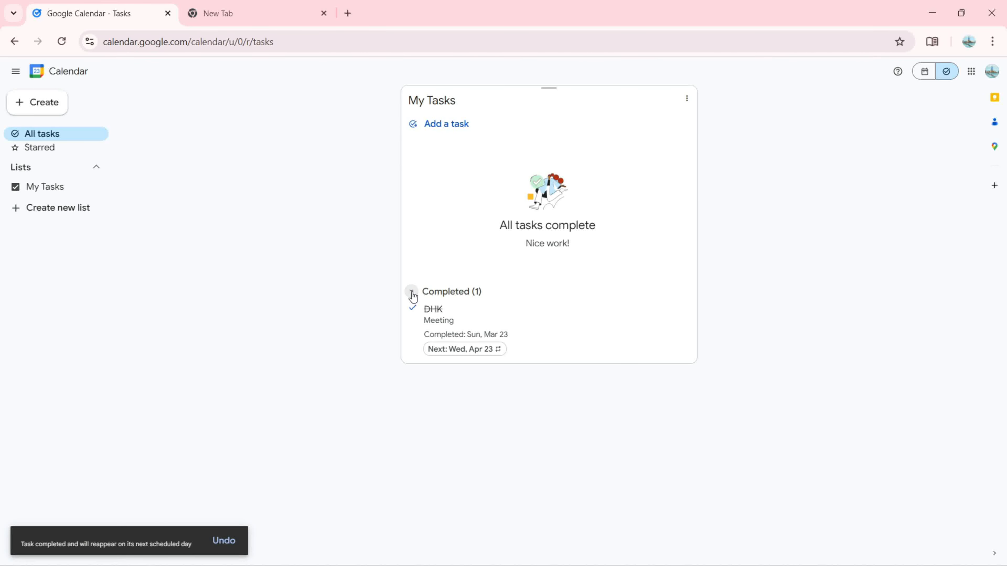
pyautogui.click(412, 311)
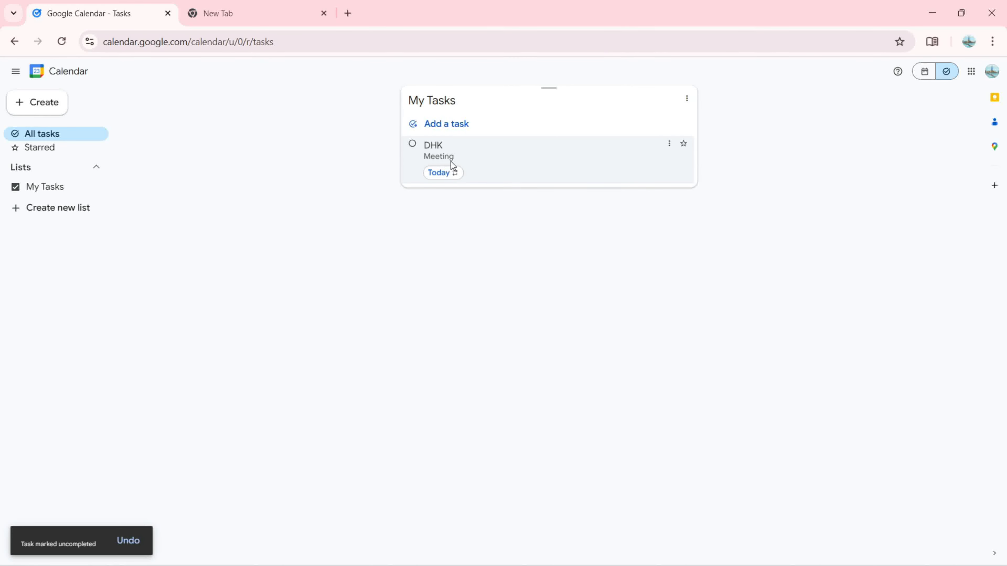
pyautogui.click(670, 144)
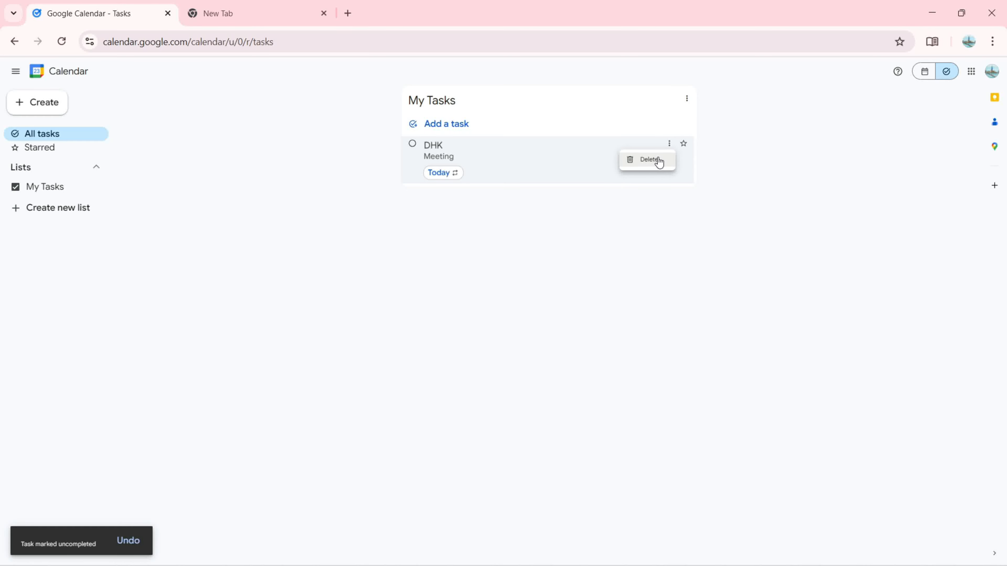
pyautogui.click(412, 143)
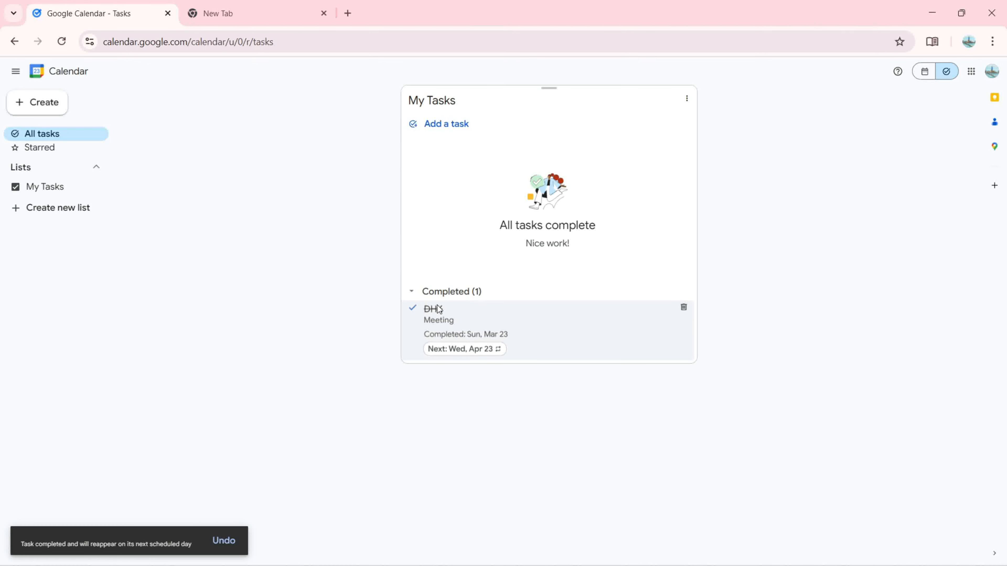
pyautogui.click(413, 309)
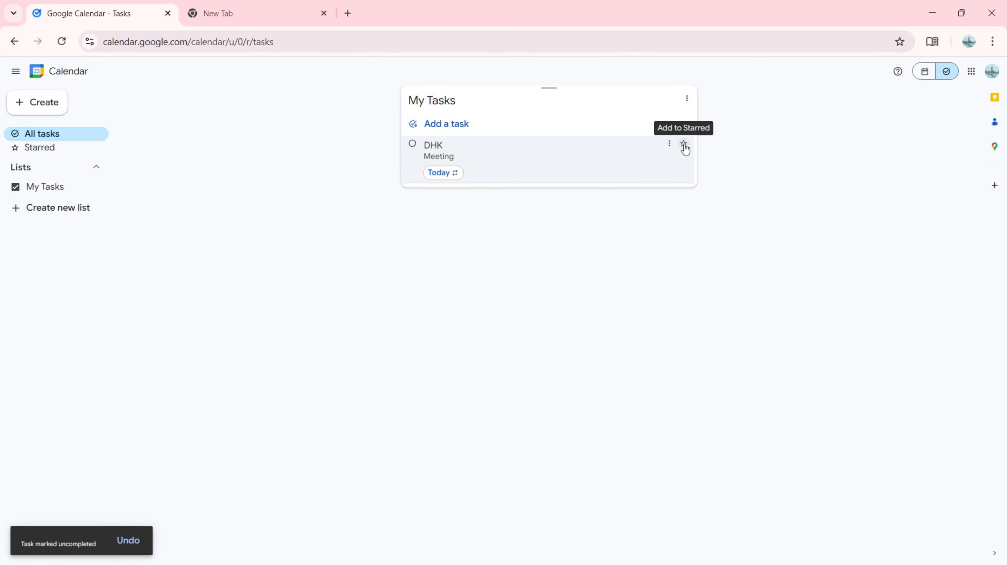
# Step: Star the DHK task and look through the My Tasks list's sorting and management options
pyautogui.click(684, 144)
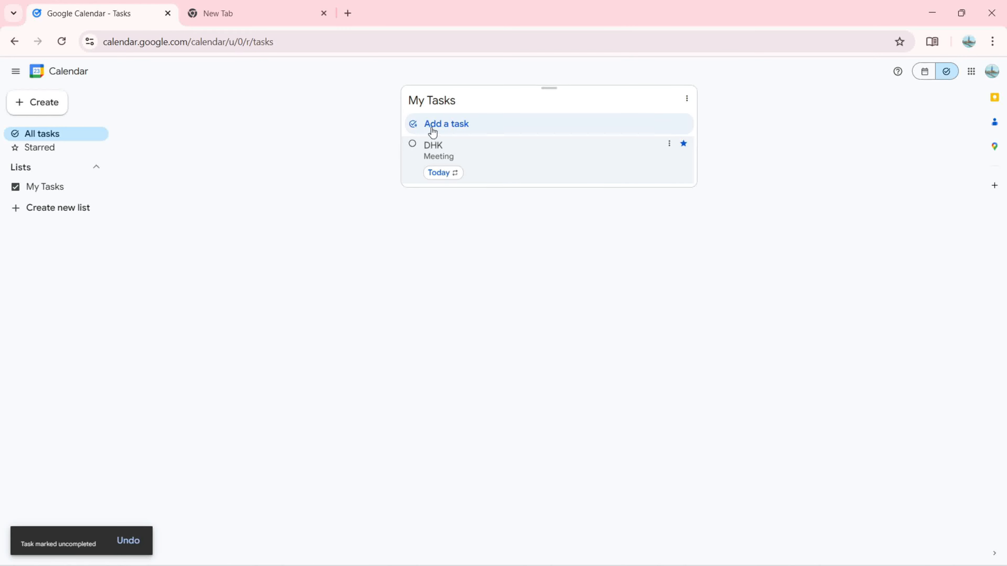
pyautogui.click(686, 99)
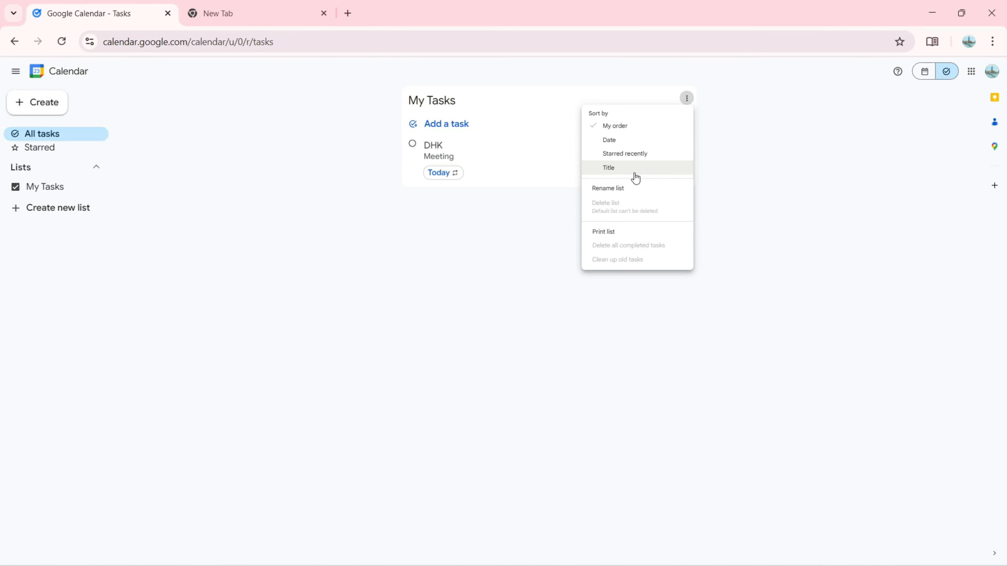
pyautogui.click(431, 218)
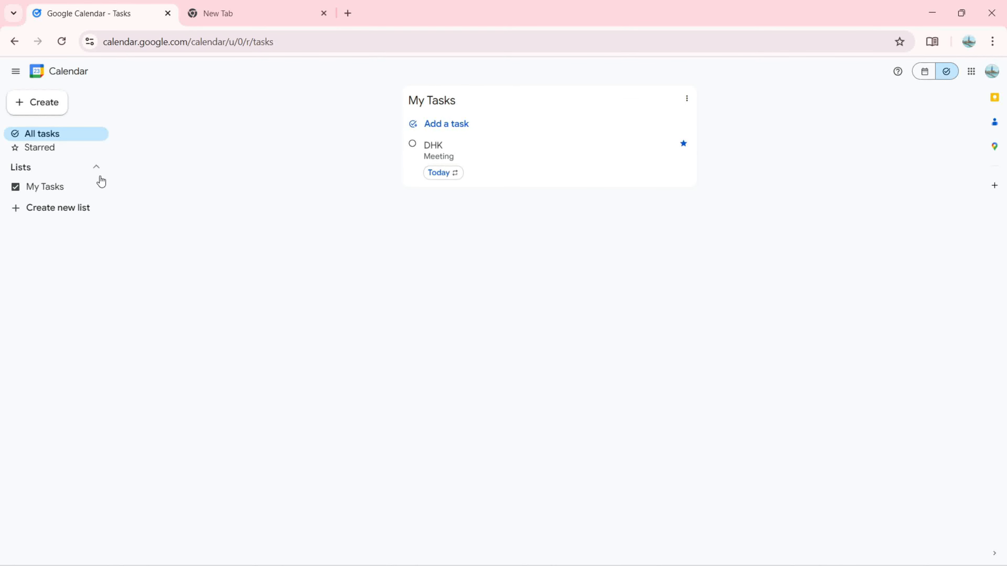
# Step: Create a new list named DHK and mark the DHK task in My Tasks as completed
pyautogui.click(60, 211)
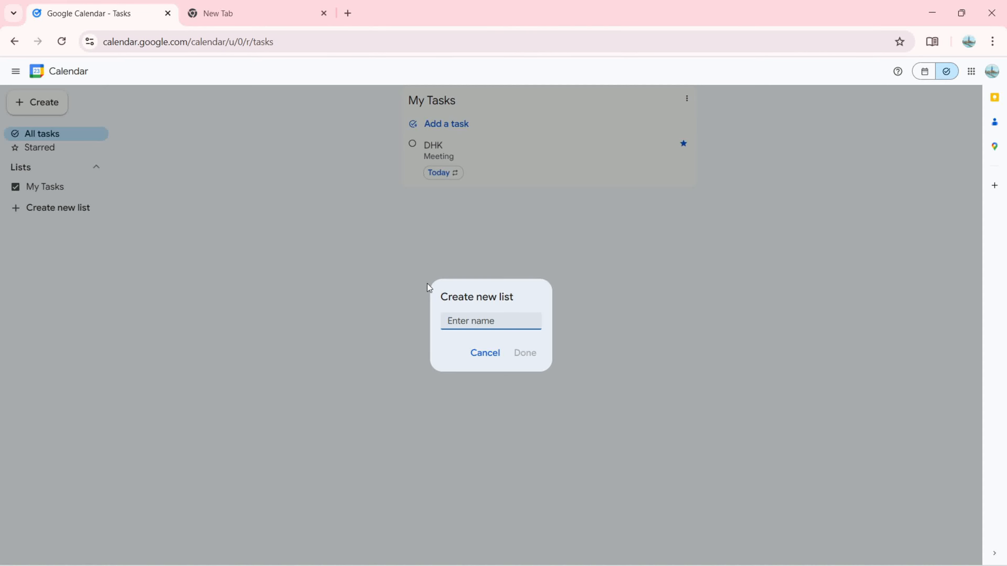
pyautogui.write('DHK')
pyautogui.click(525, 354)
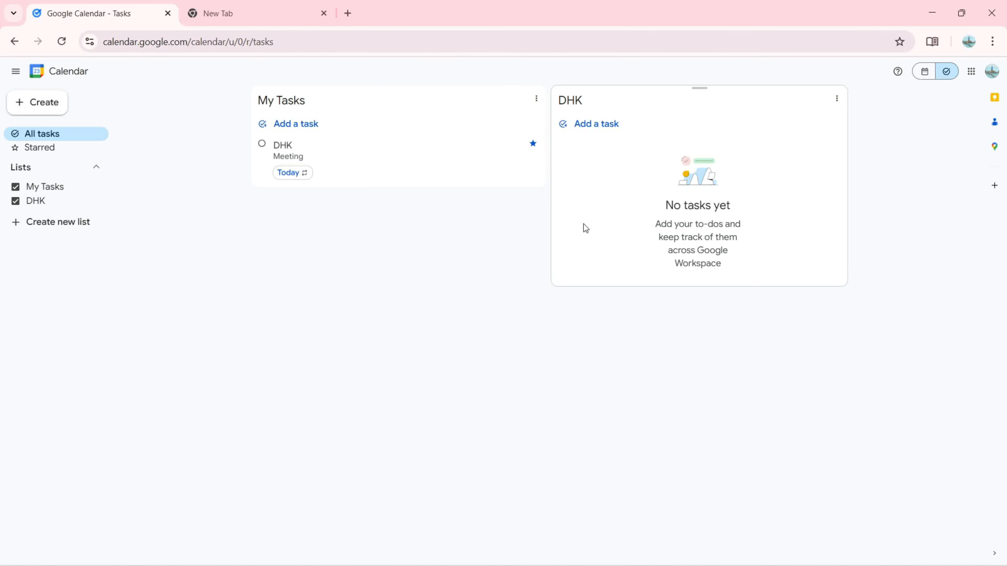
pyautogui.click(264, 145)
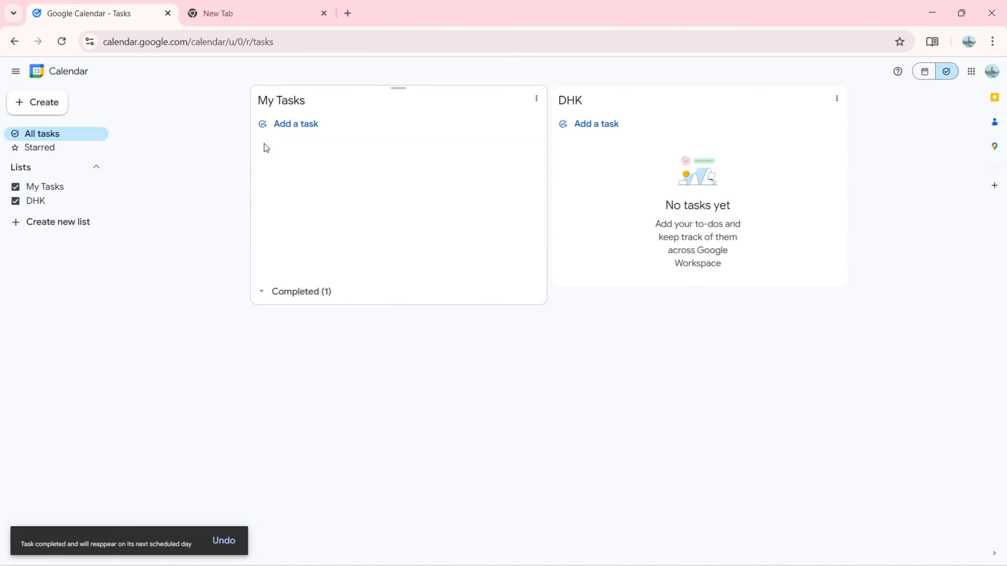
# Step: Add a task "Buy New Laptops" to the DHK list, due tomorrow, with the details "MAC Laptop"
pyautogui.click(607, 125)
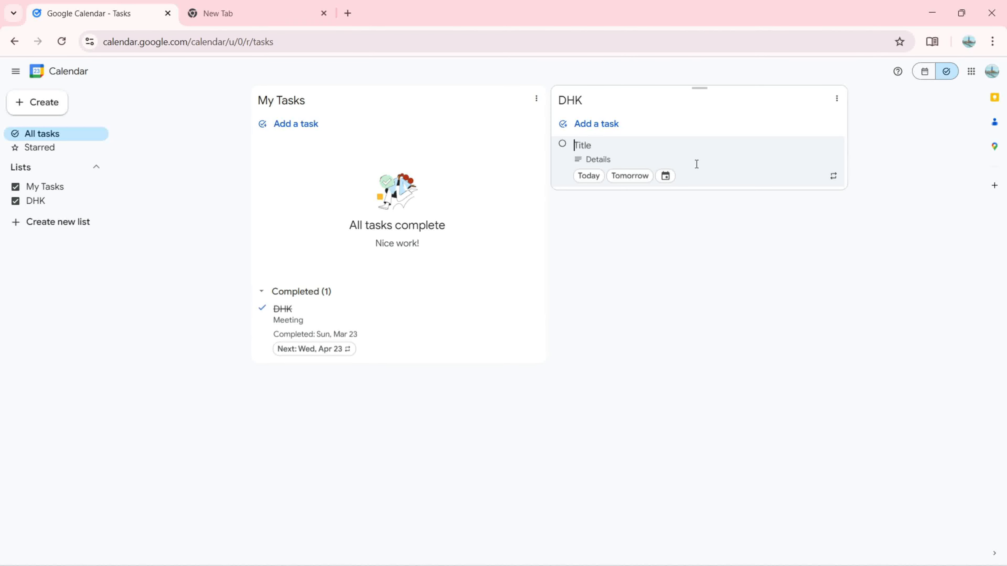
pyautogui.write('Buy New Laptops')
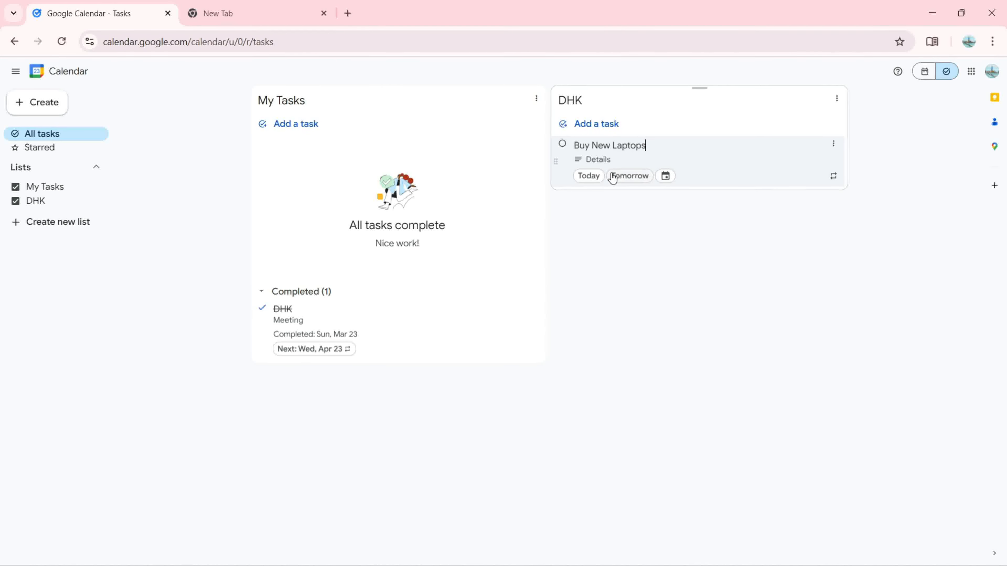
pyautogui.click(630, 176)
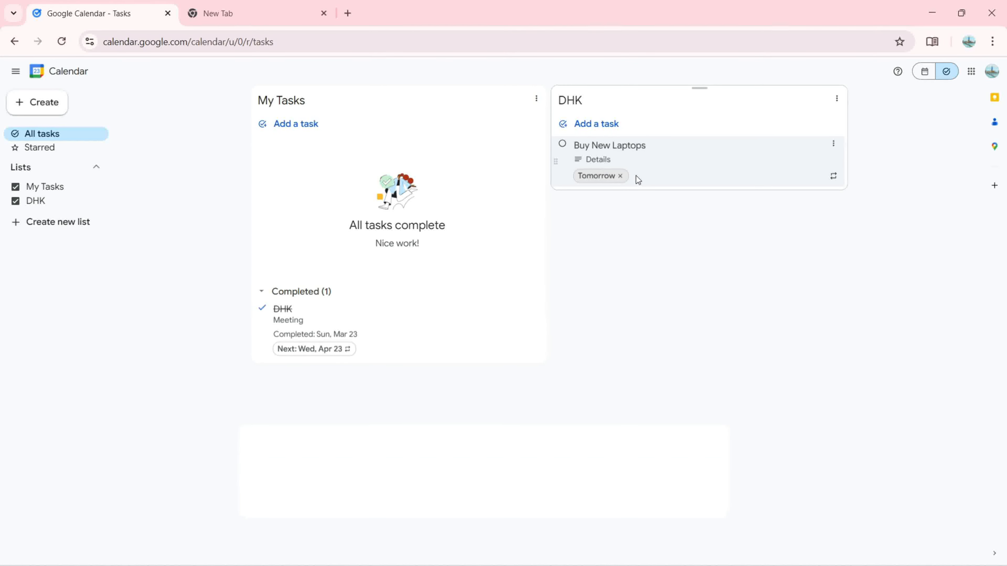
pyautogui.click(580, 160)
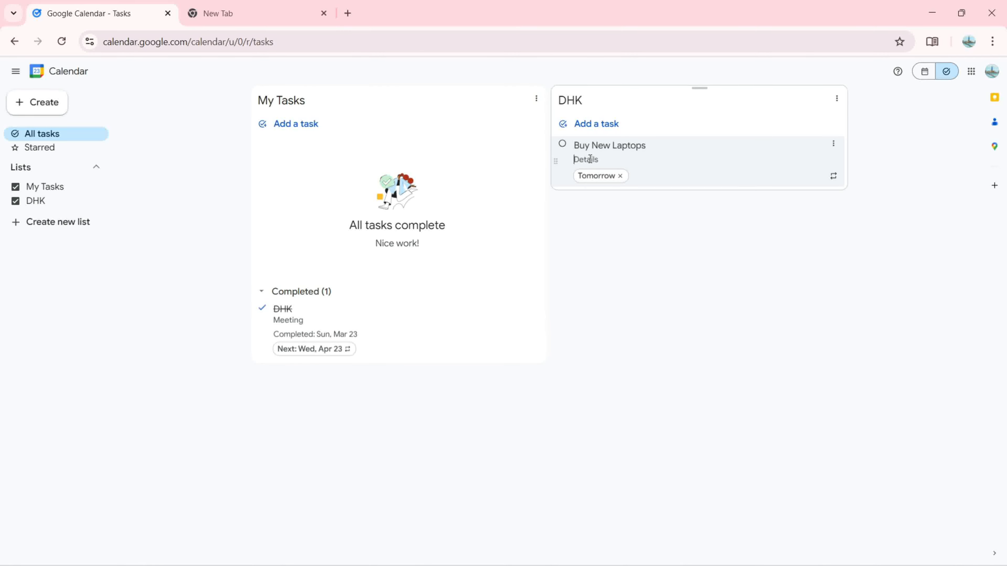
pyautogui.write('MAC Laptop')
# Step: Add the subtask "Meet The Shop At 1st, Street" under Buy New Laptops and schedule it for March 23, 2025
pyautogui.click(833, 143)
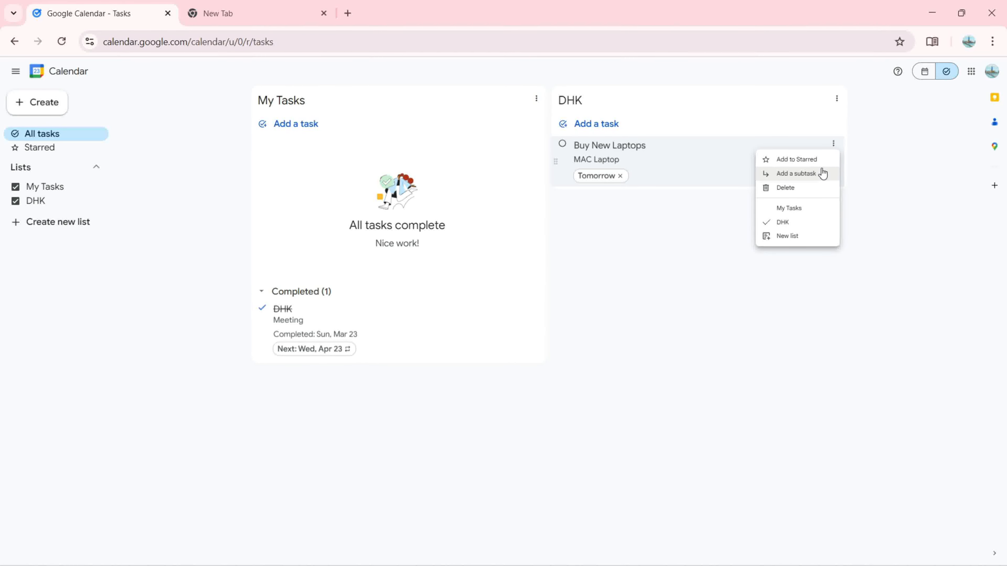
pyautogui.click(796, 174)
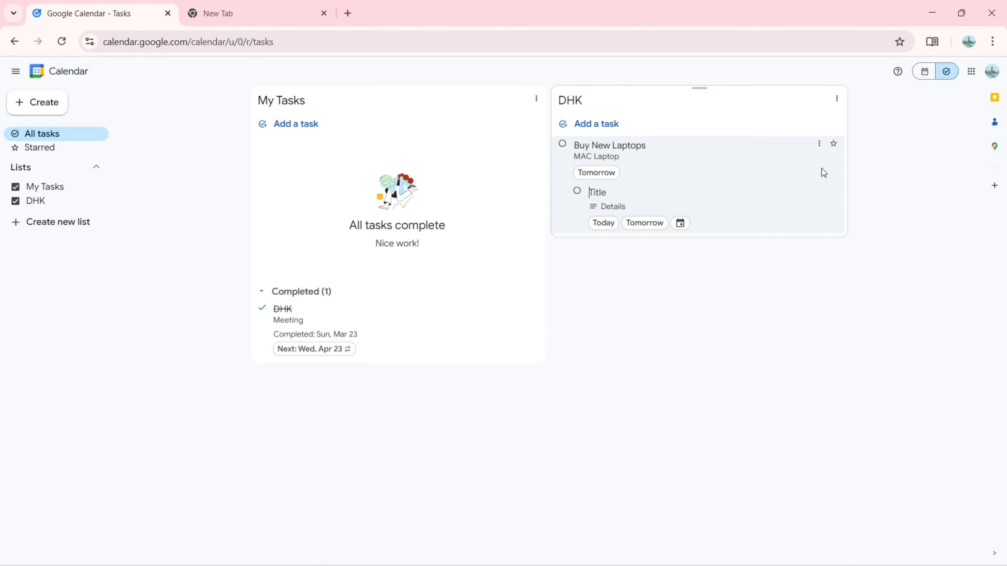
pyautogui.write('M')
pyautogui.write('eet ')
pyautogui.write('T')
pyautogui.write('he Sh')
pyautogui.write('op At ')
pyautogui.write('1sr')
pyautogui.write('t, ')
pyautogui.write('Street')
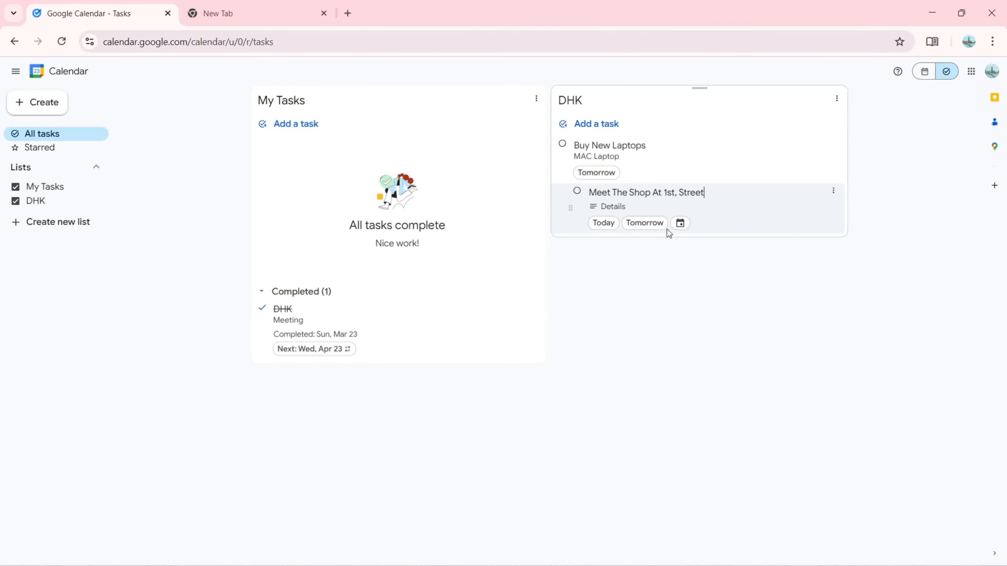
pyautogui.click(680, 223)
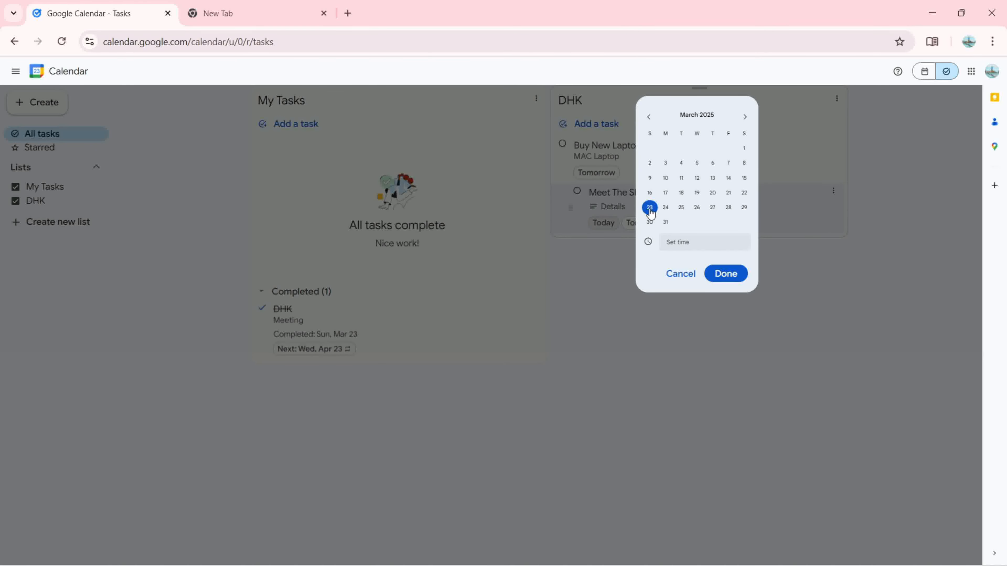
pyautogui.click(724, 275)
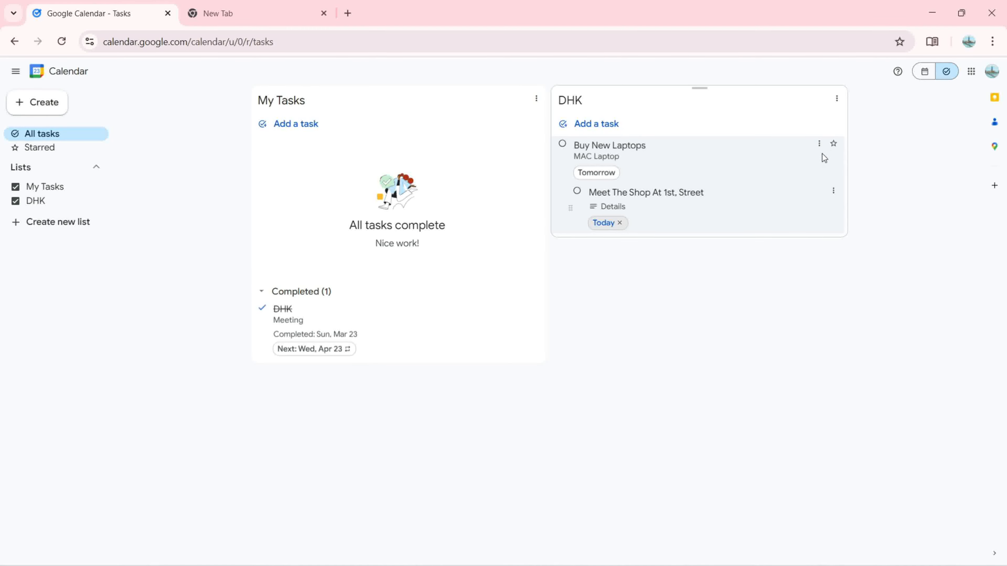
# Step: Star the Buy New Laptops task and move it to a new list named WHV
pyautogui.click(833, 145)
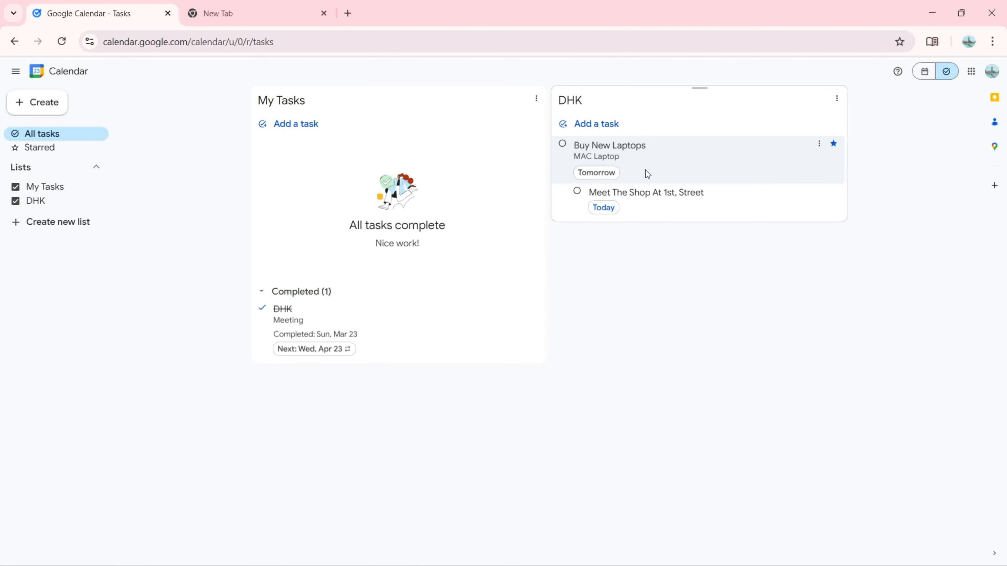
pyautogui.click(819, 144)
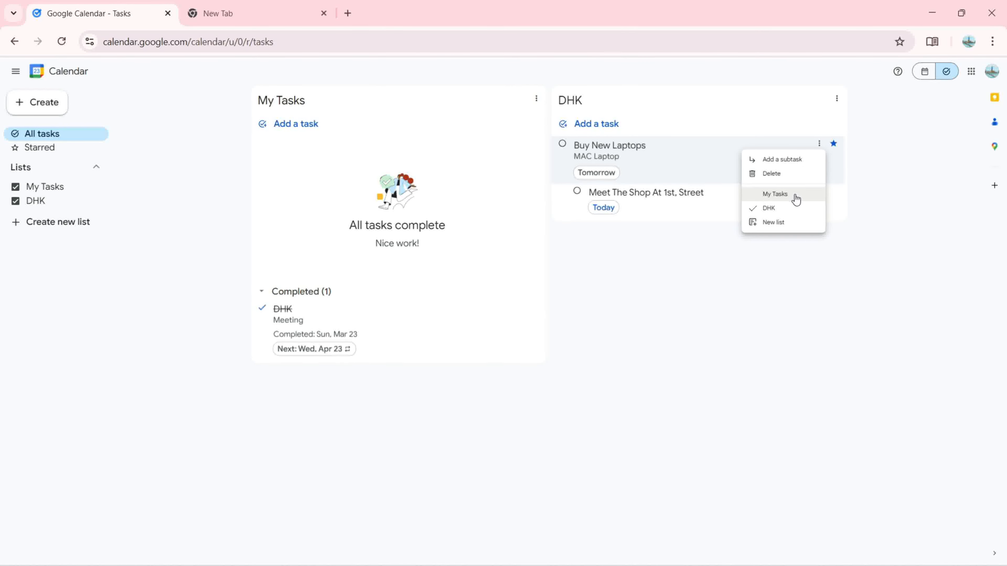
pyautogui.click(785, 223)
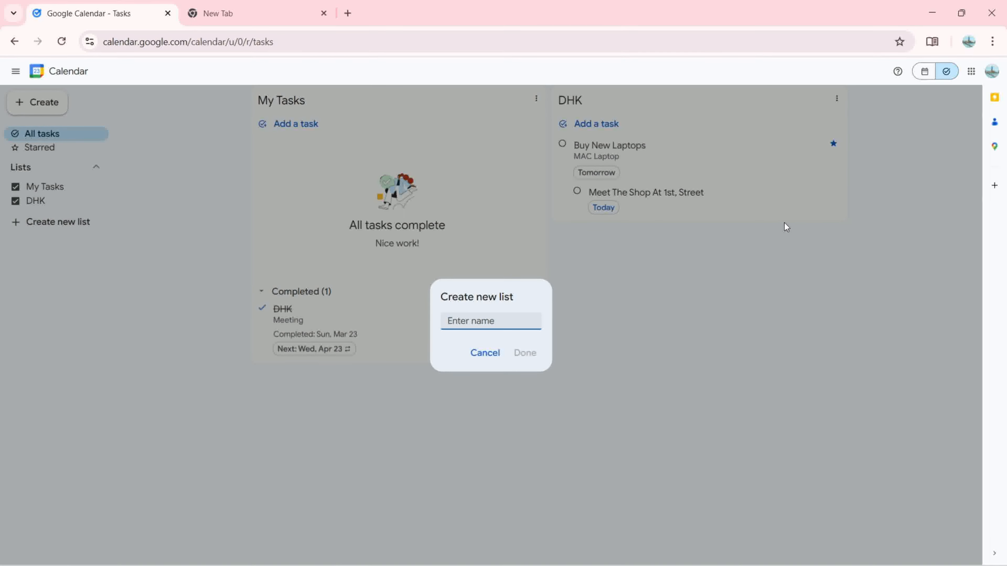
pyautogui.write('WHV')
pyautogui.click(525, 353)
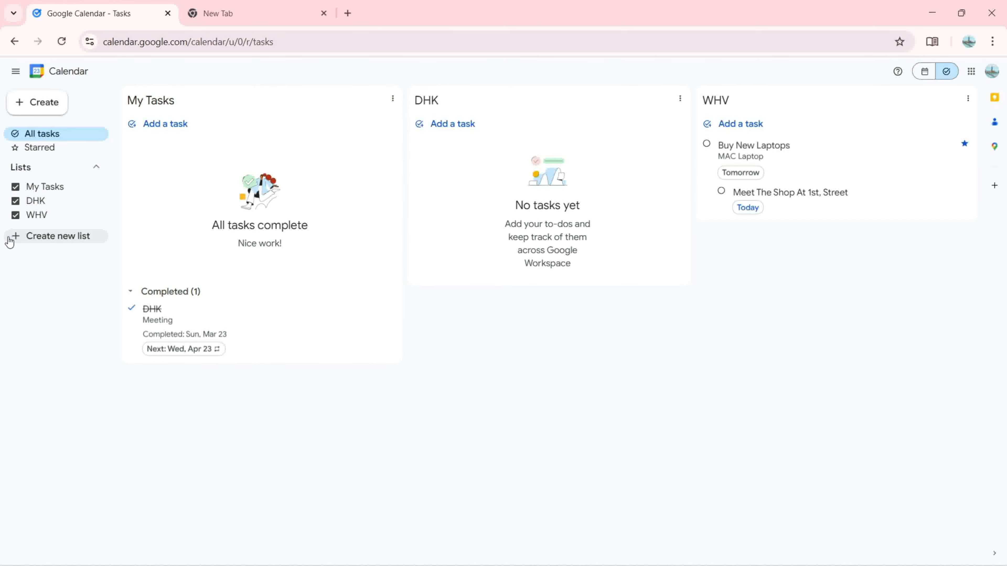
# Step: Try hiding and showing the WHV, DHK and My Tasks lists one after another
pyautogui.click(16, 217)
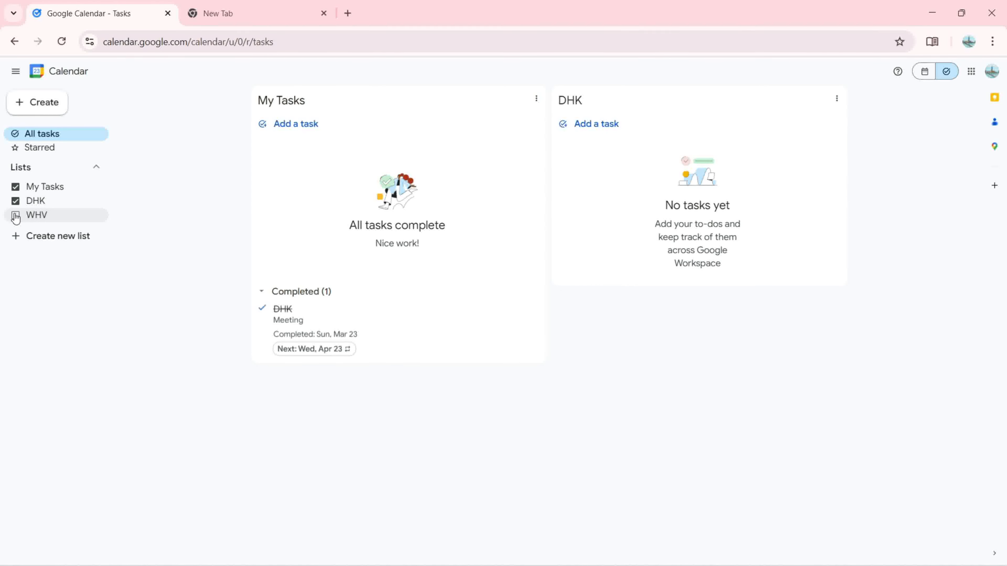
pyautogui.click(15, 215)
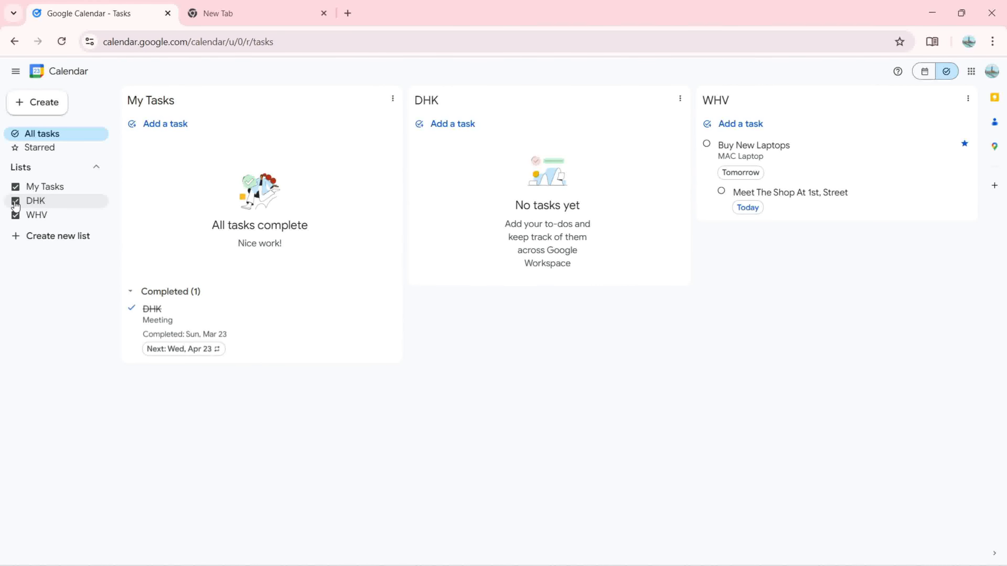
pyautogui.click(16, 201)
pyautogui.click(15, 202)
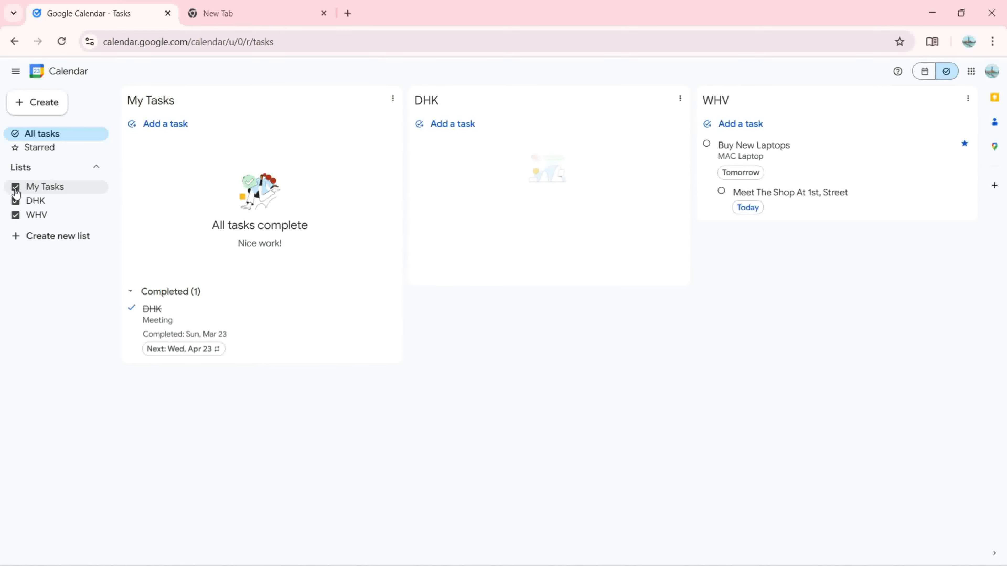
pyautogui.click(16, 188)
pyautogui.click(16, 189)
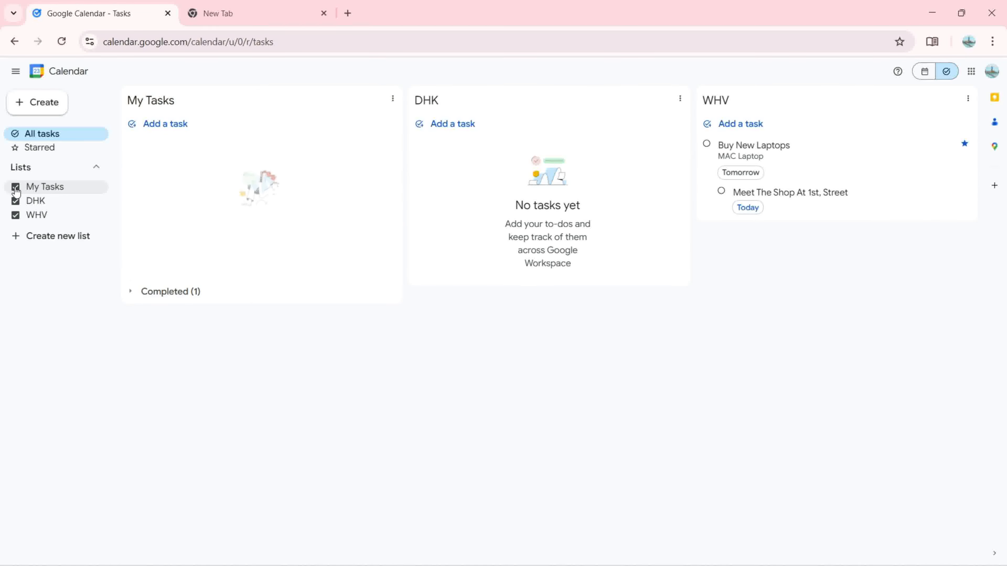
pyautogui.click(34, 203)
pyautogui.click(34, 203)
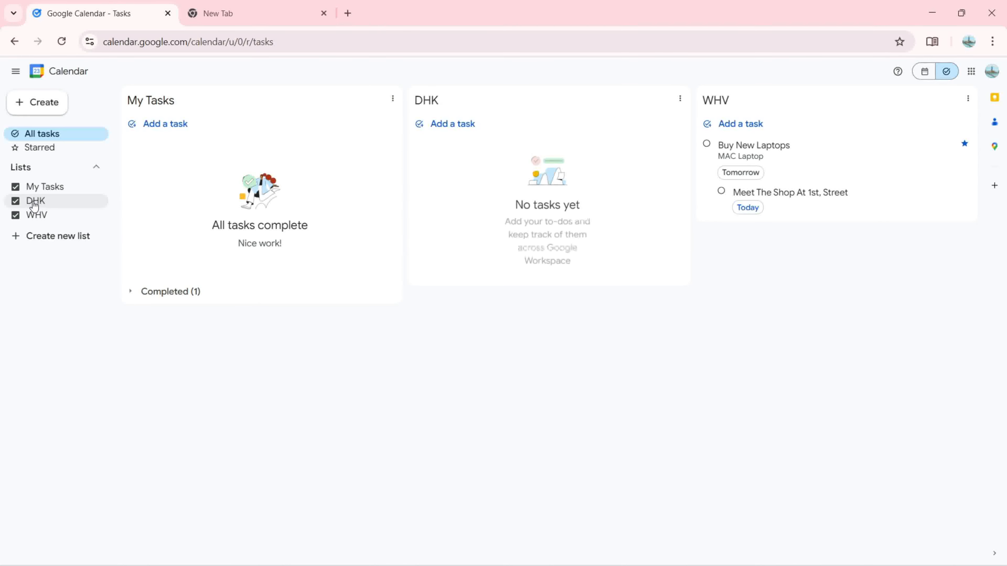
# Step: Try reordering the lists by moving DHK ahead of My Tasks and returning My Tasks to first place
pyautogui.click(681, 103)
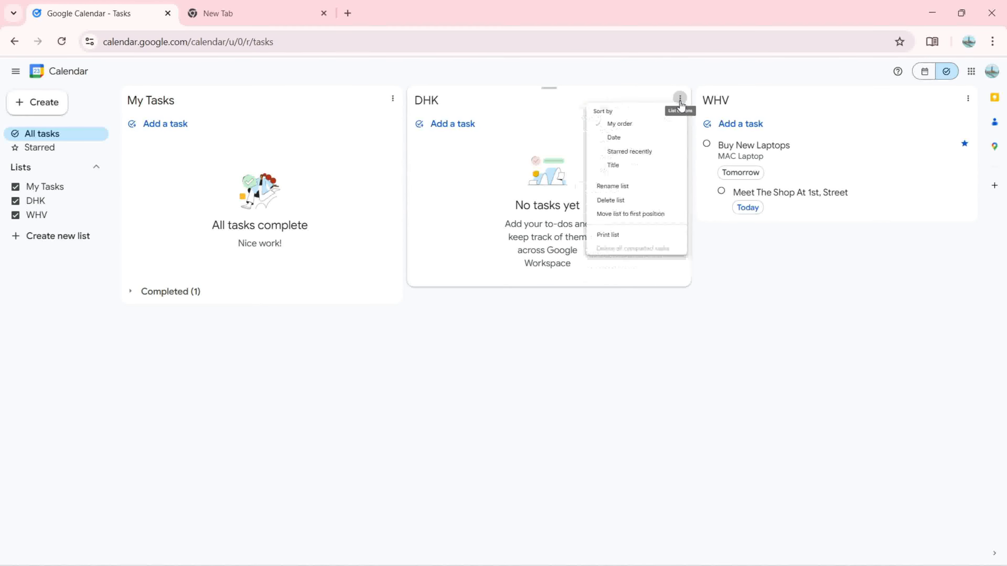
pyautogui.click(680, 102)
pyautogui.moveTo(558, 92); pyautogui.dragTo(229, 414)
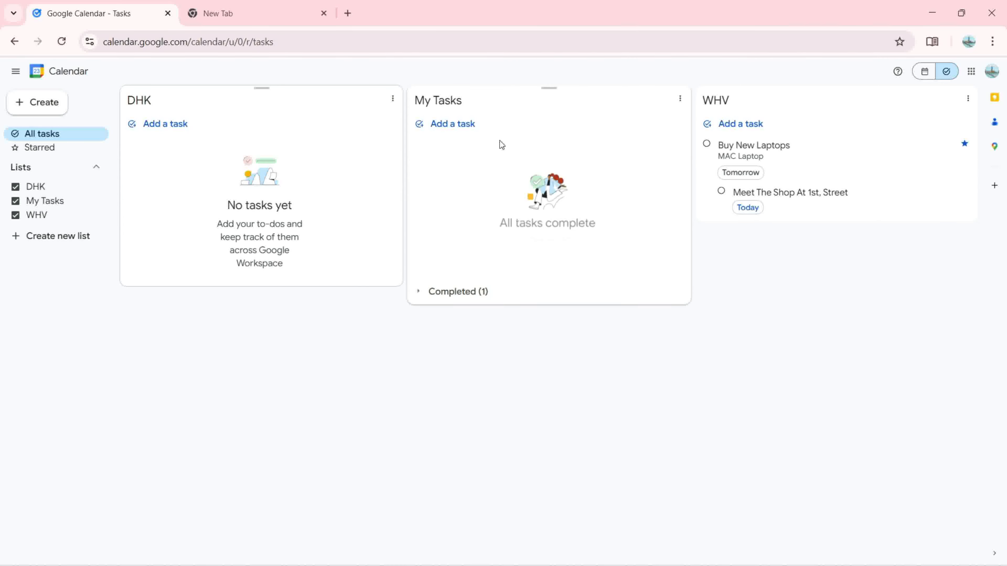
pyautogui.moveTo(513, 105); pyautogui.dragTo(481, 244)
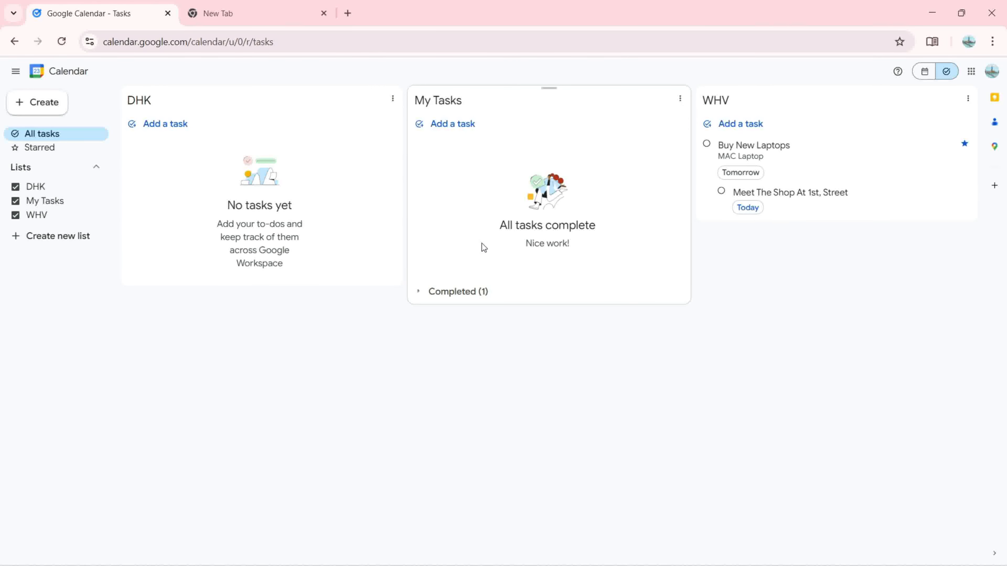
pyautogui.moveTo(549, 88); pyautogui.dragTo(775, 232)
pyautogui.moveTo(584, 104); pyautogui.dragTo(224, 167)
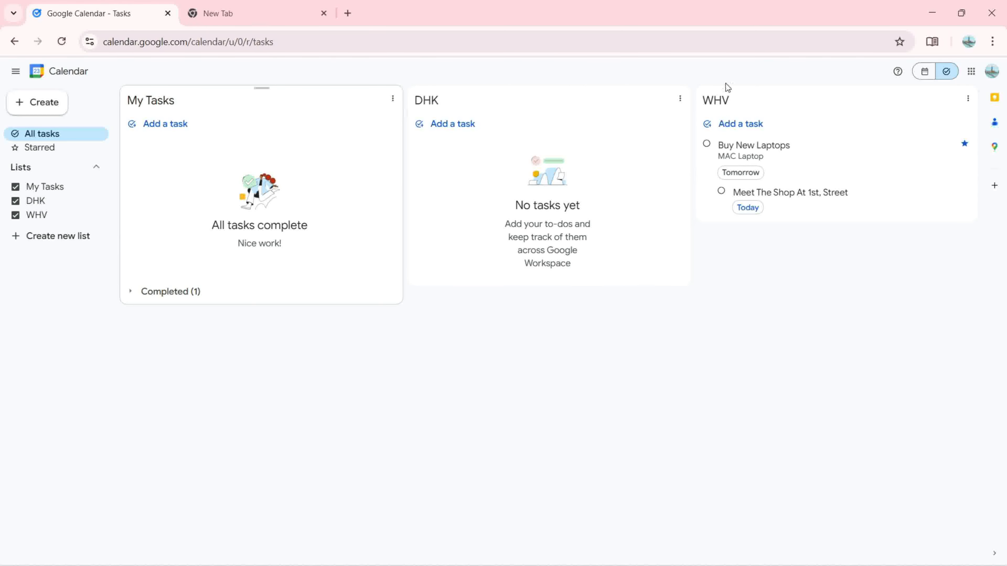
# Step: Move the DHK list to the first position and look through the DHK and My Tasks list options
pyautogui.click(678, 101)
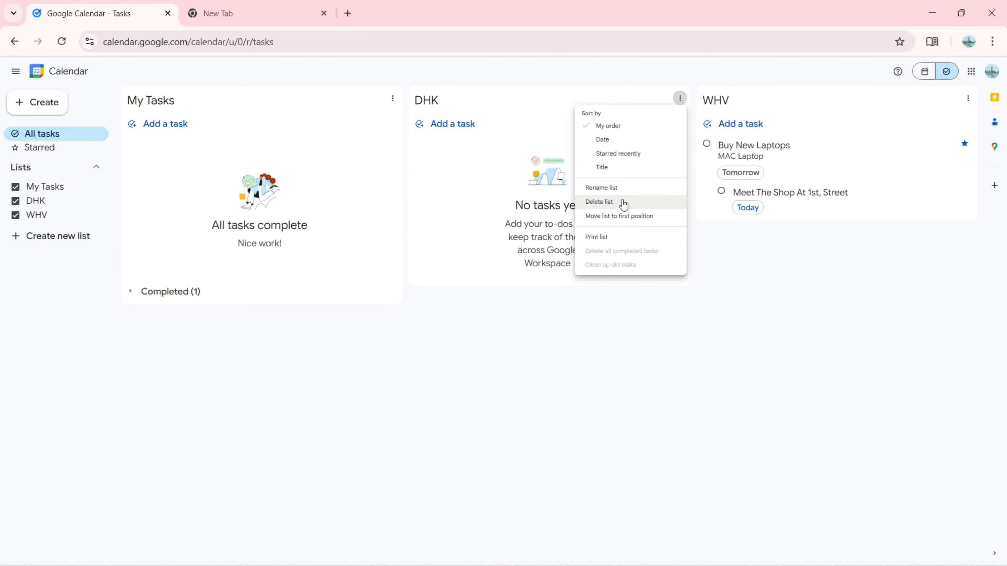
pyautogui.click(627, 219)
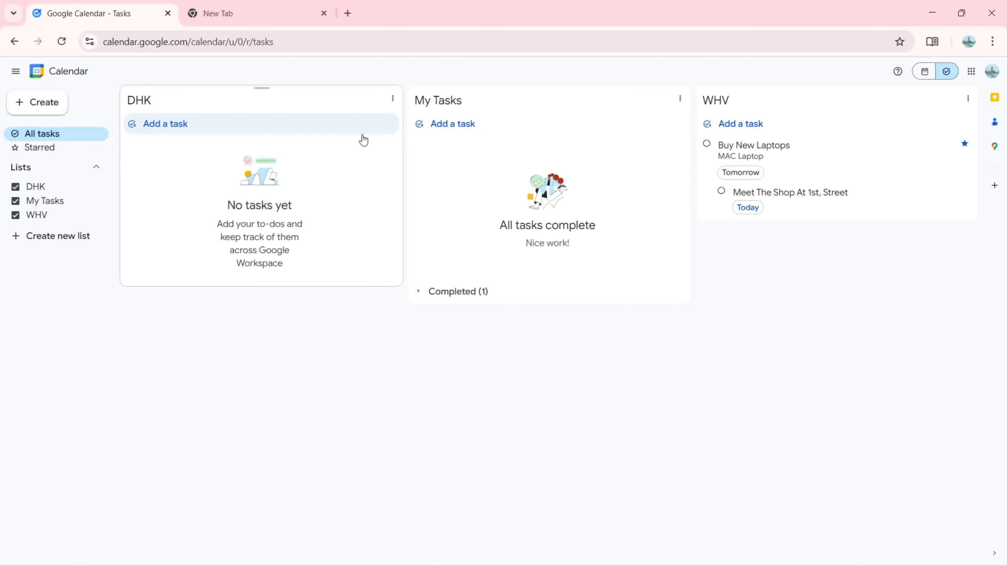
pyautogui.click(394, 99)
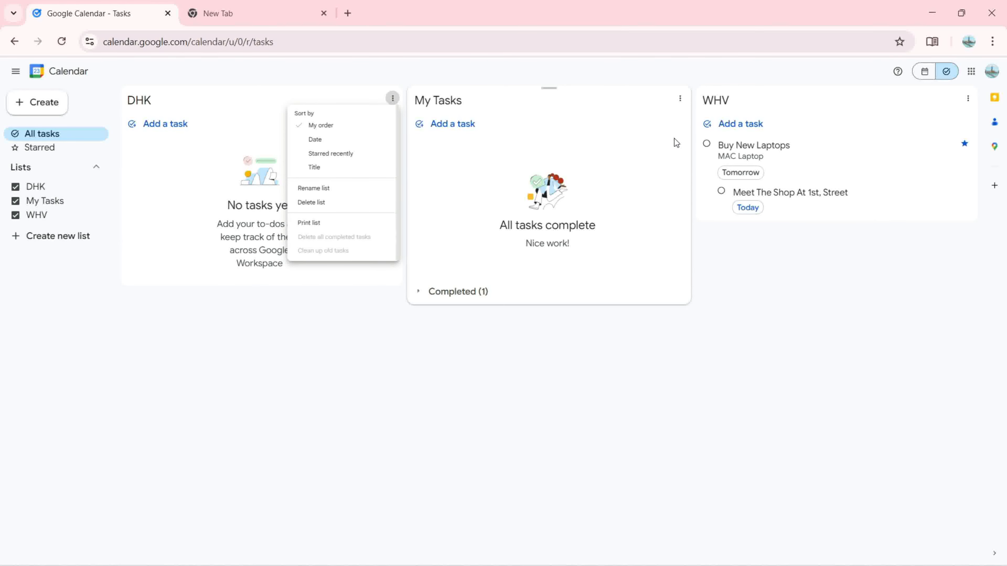
pyautogui.click(627, 142)
pyautogui.click(680, 98)
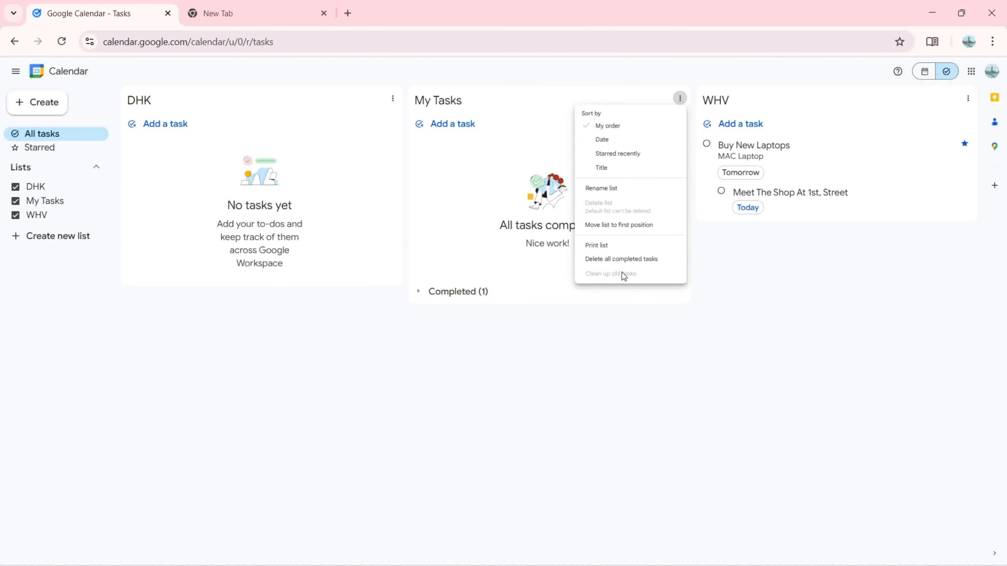
pyautogui.click(572, 348)
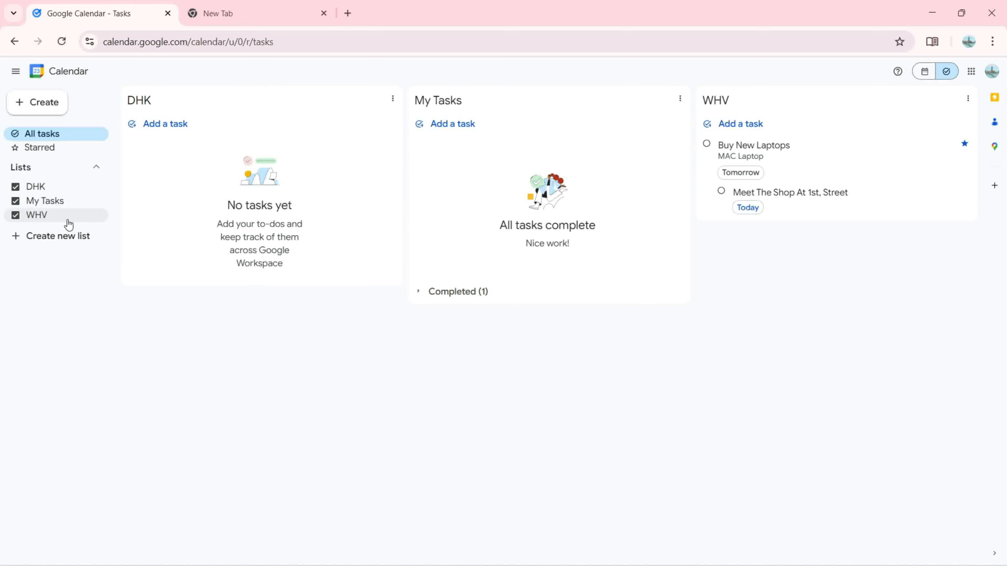